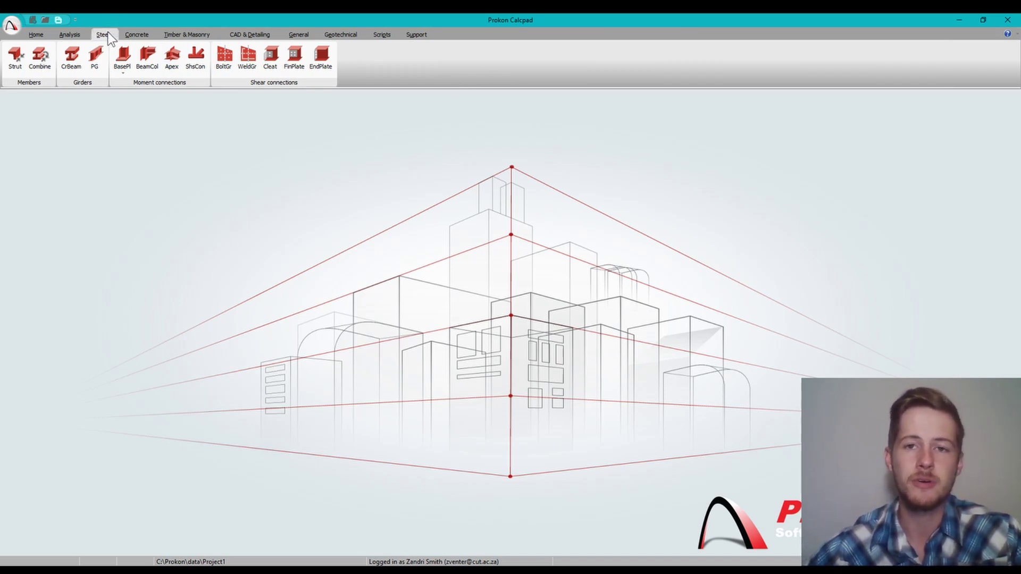
Step: Launch the WeldGr Weld Group Design module from the Steel tab's shear connections
click(249, 67)
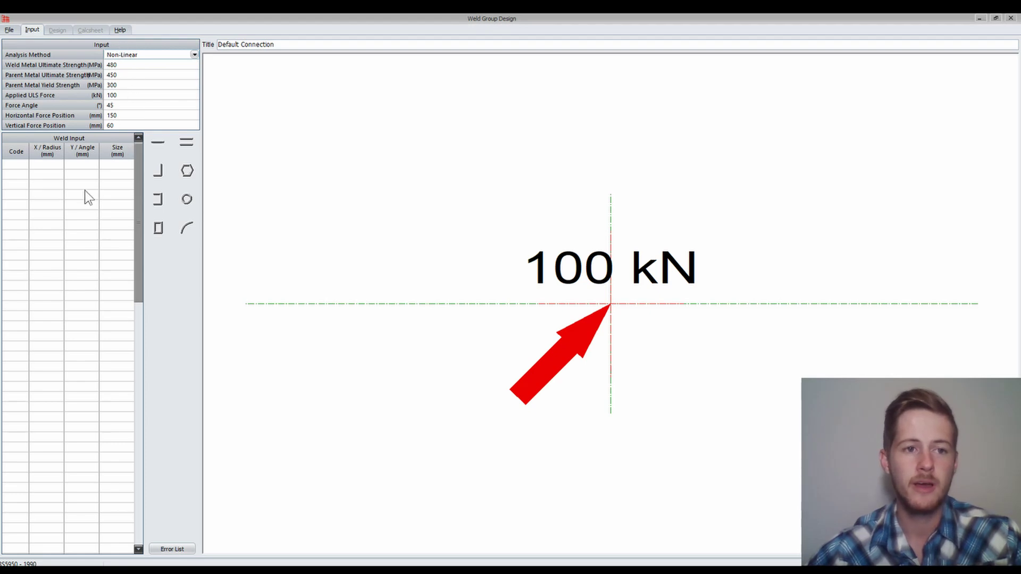
Step: Choose Linear analysis and enter strengths 450 weld ultimate, 420 parent ultimate, 350 parent yield
click(195, 56)
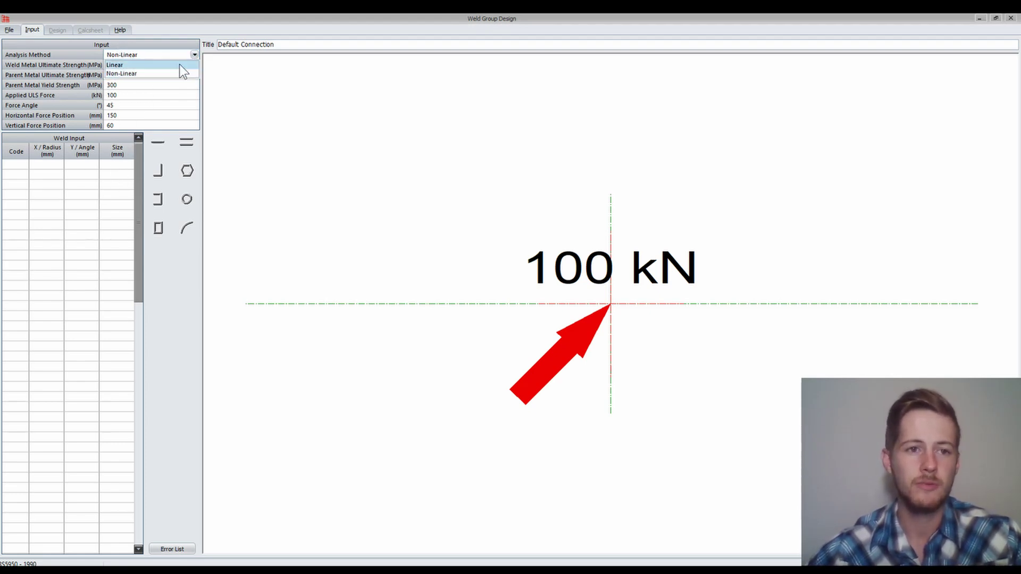
click(177, 65)
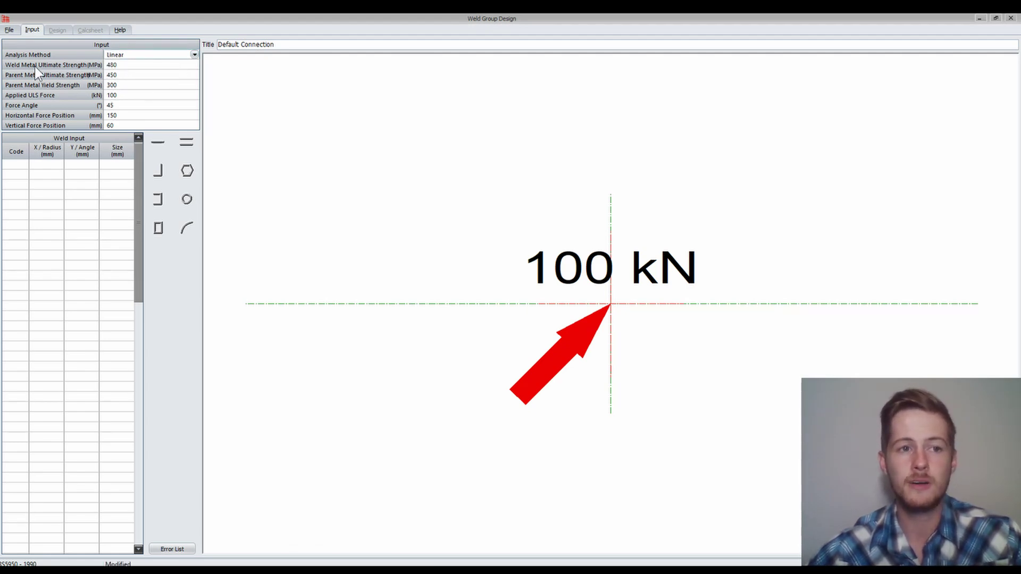
click(124, 65)
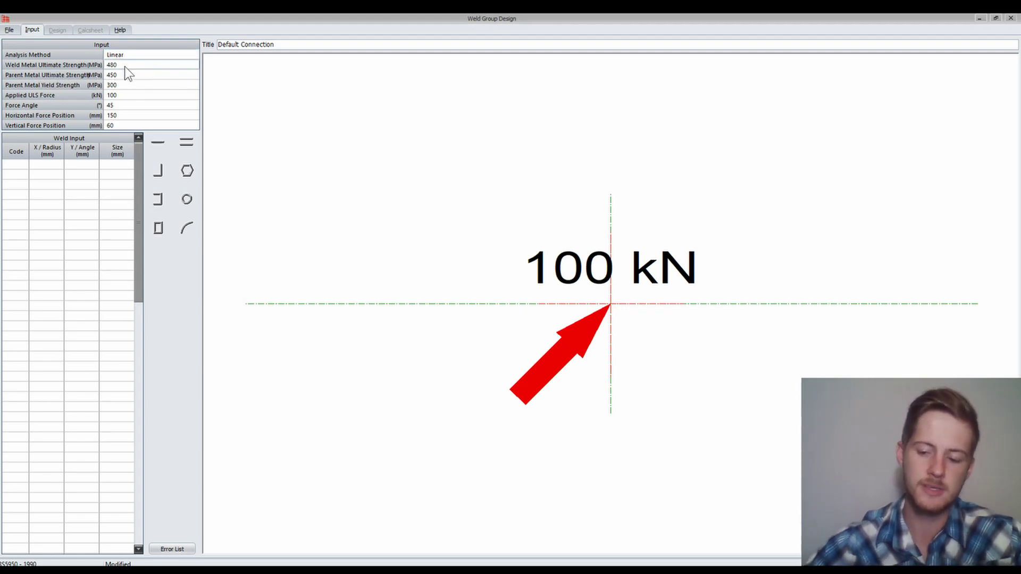
text(450)
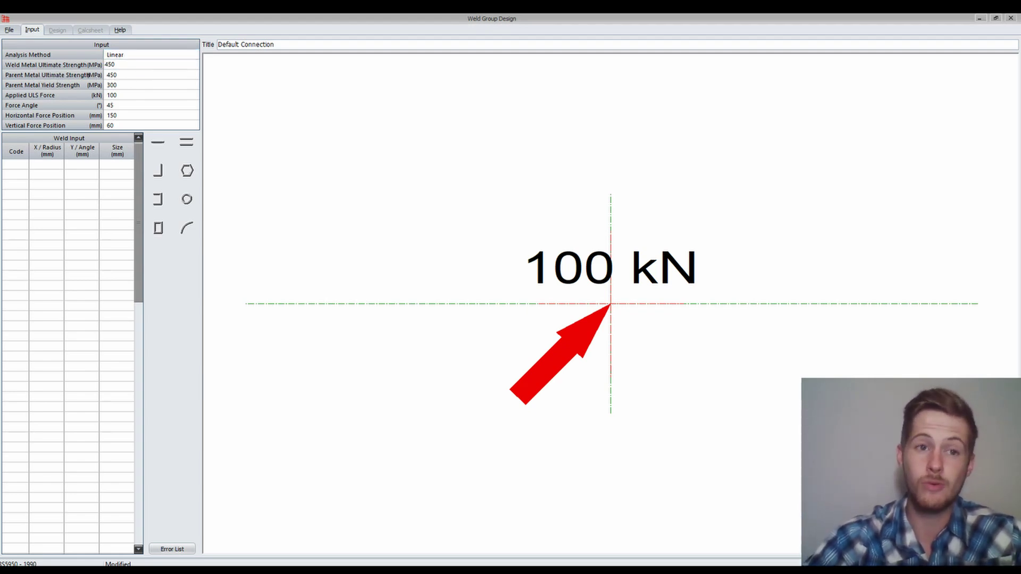
key(Return)
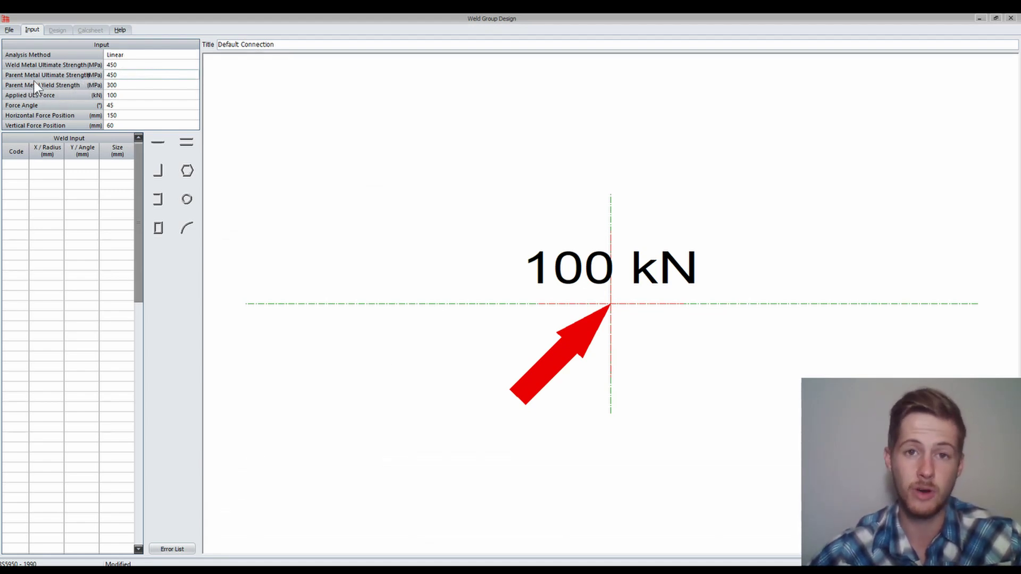
click(168, 75)
text(420)
key(Return)
text(350)
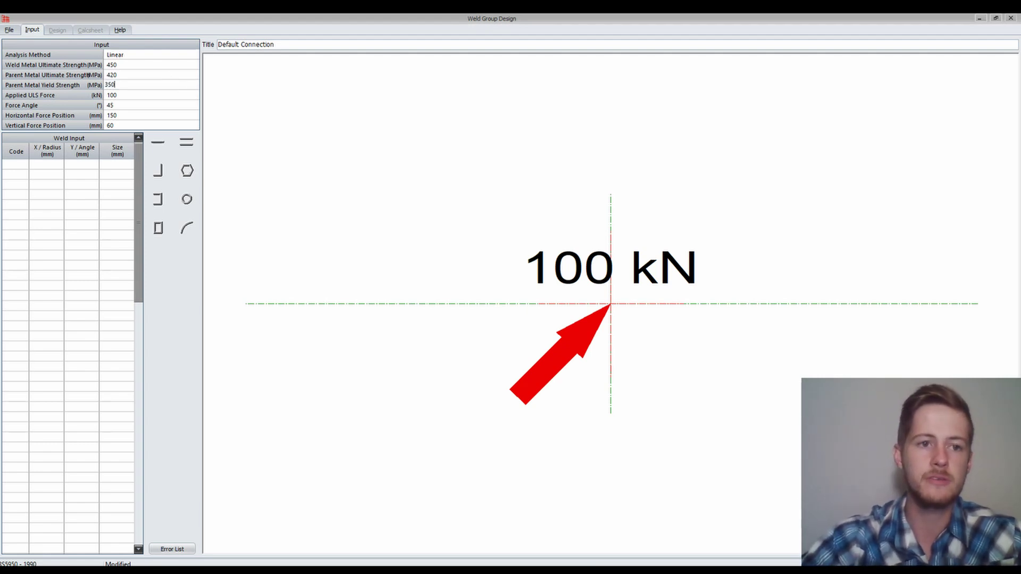
key(Return)
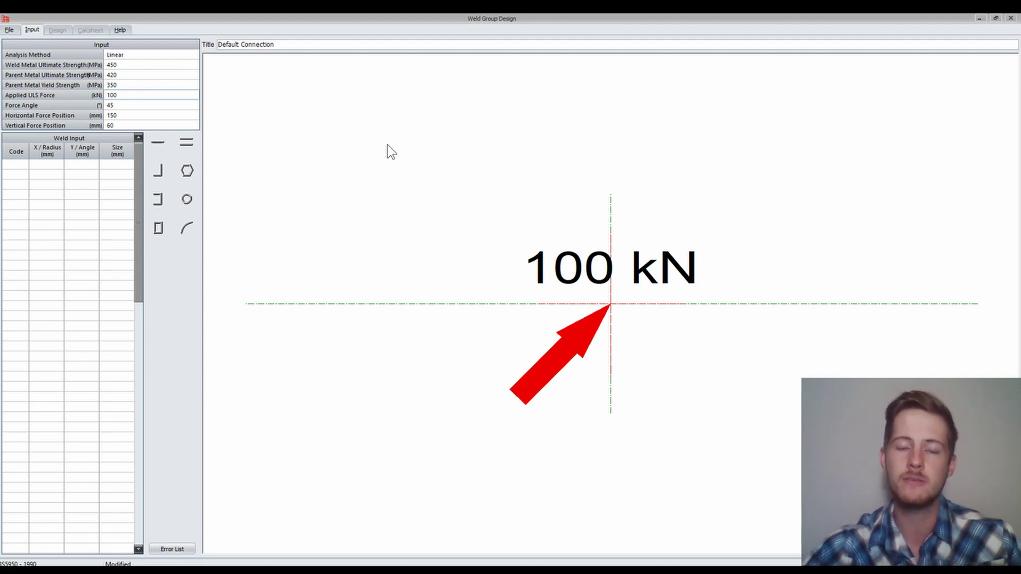
Step: Set the applied ULS force to 150 kN
click(145, 95)
text(150)
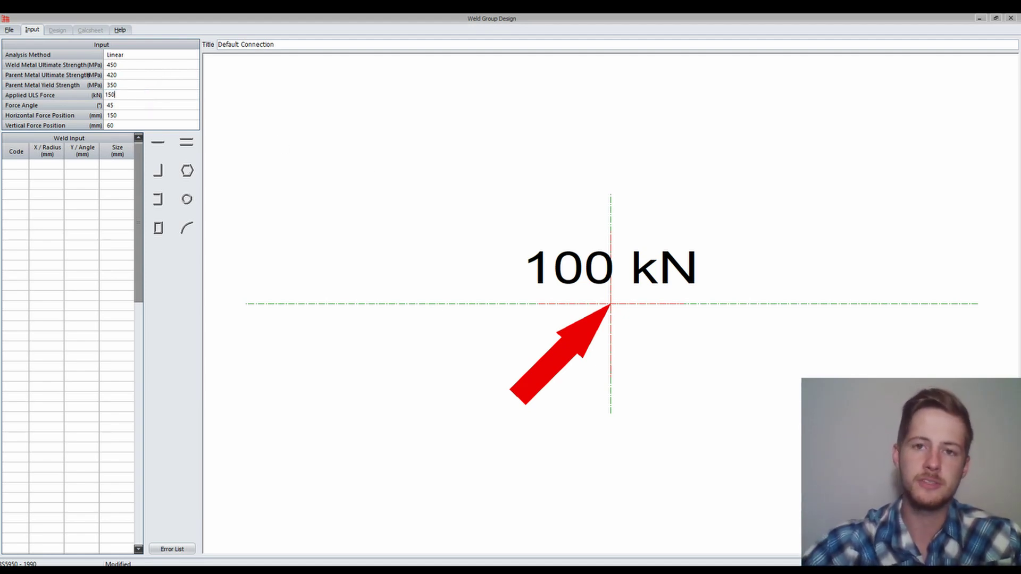
key(Return)
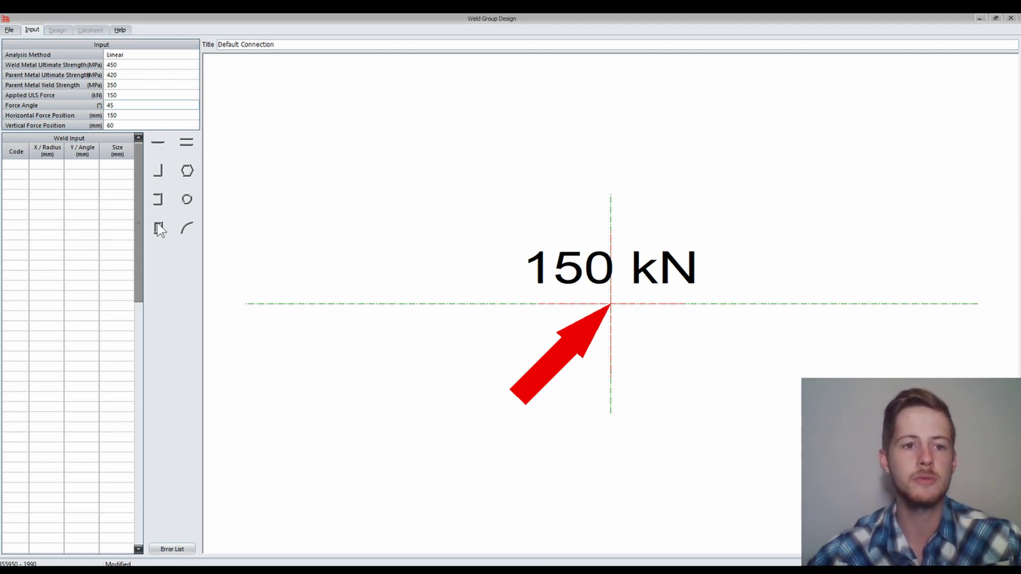
Step: Try force angles of 0°, 90° and 270°, then settle on 135°
text(0)
key(Return)
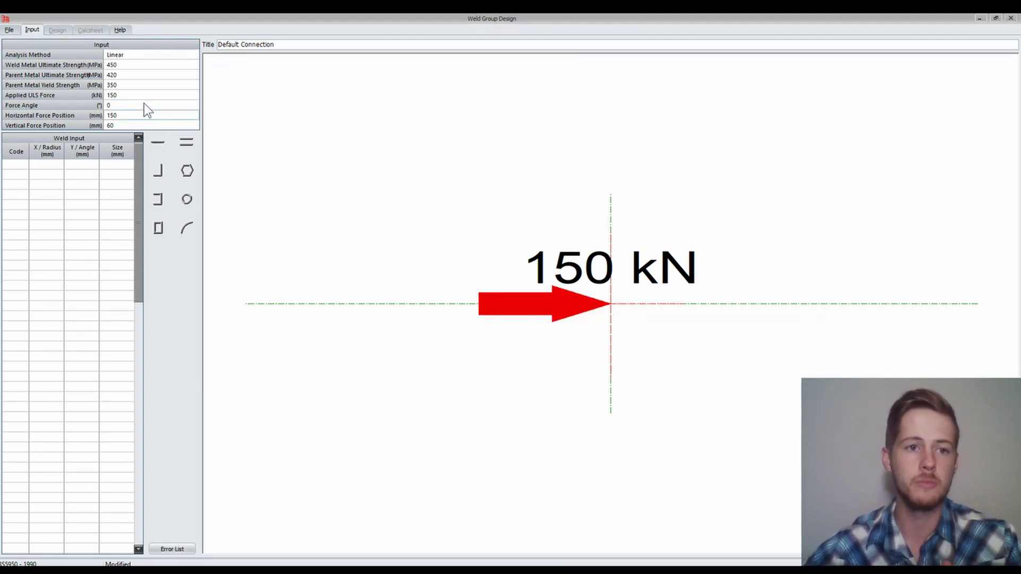
click(140, 106)
text(90)
key(Return)
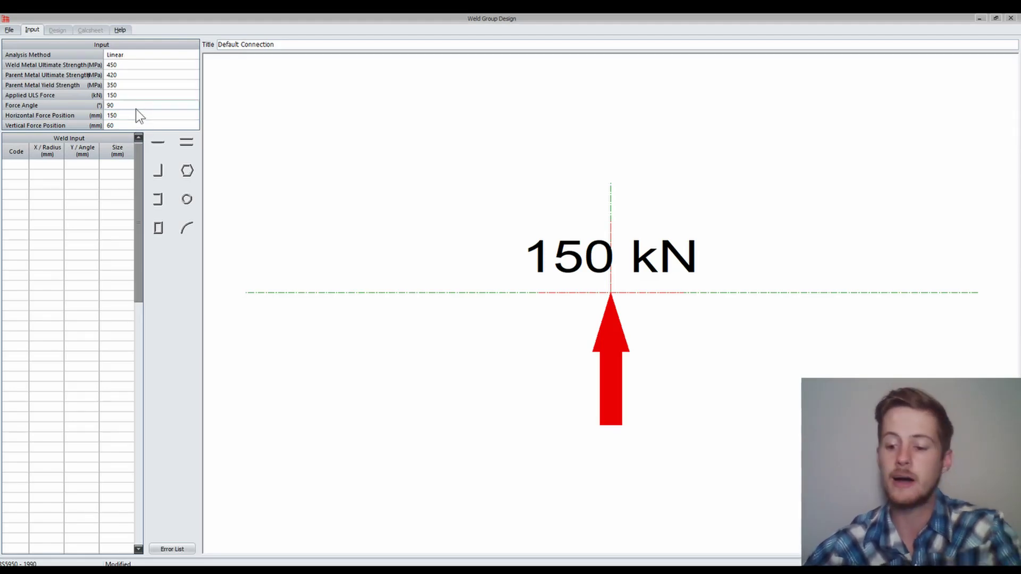
click(135, 107)
text(270)
key(Return)
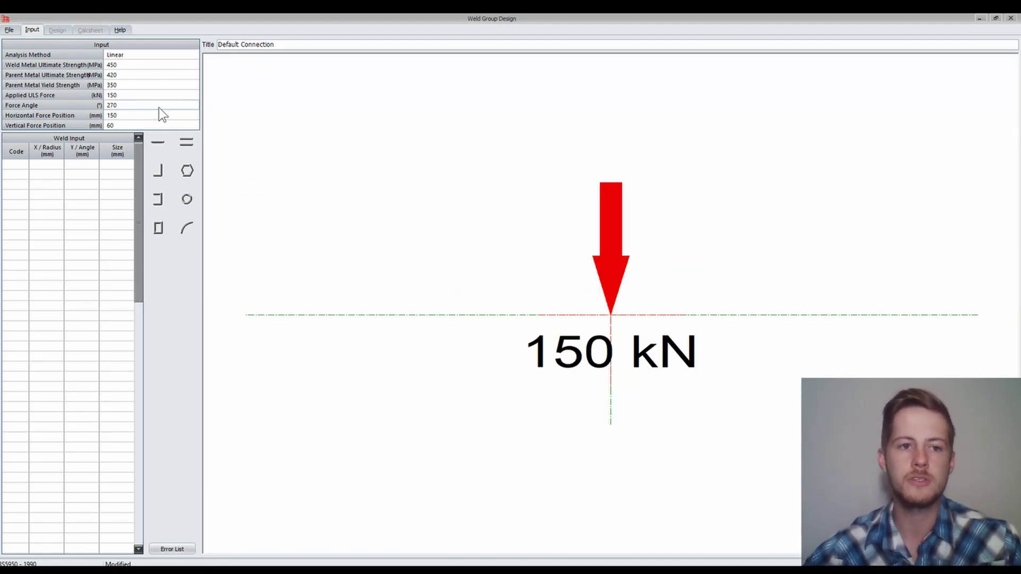
text(135)
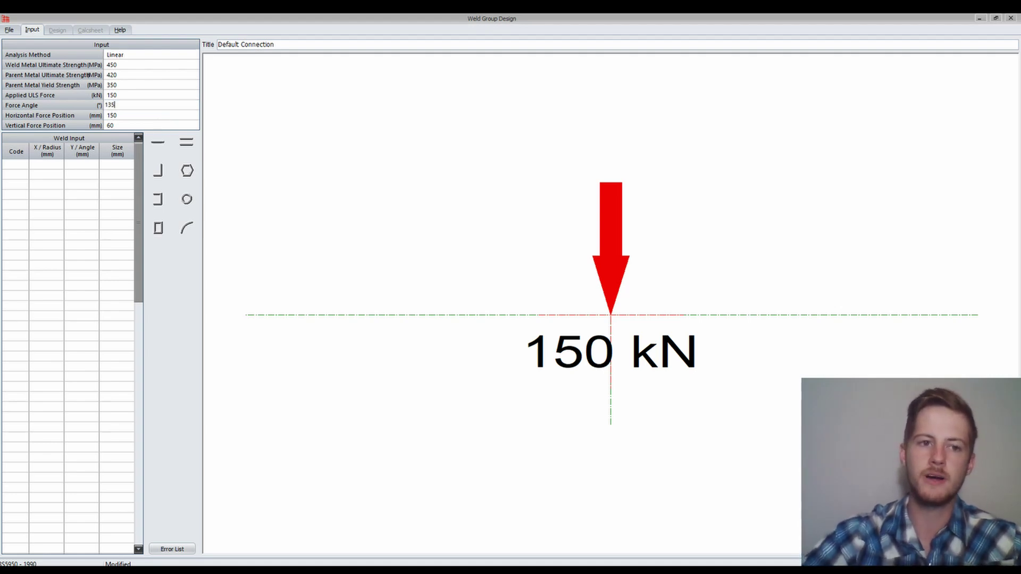
key(Return)
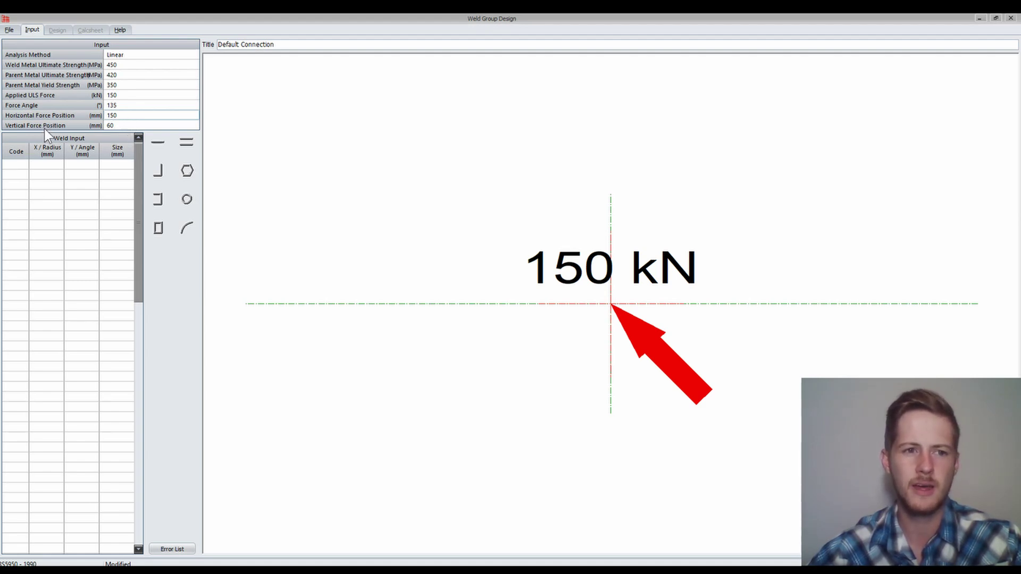
Step: Enter 200 for the horizontal and 100 for the vertical force position
click(142, 116)
text(200)
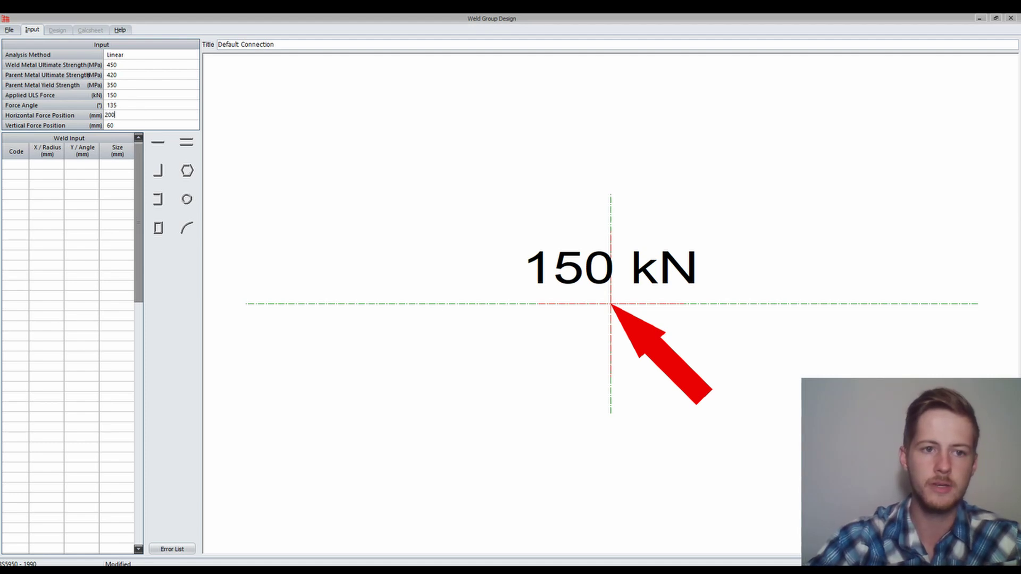
key(Return)
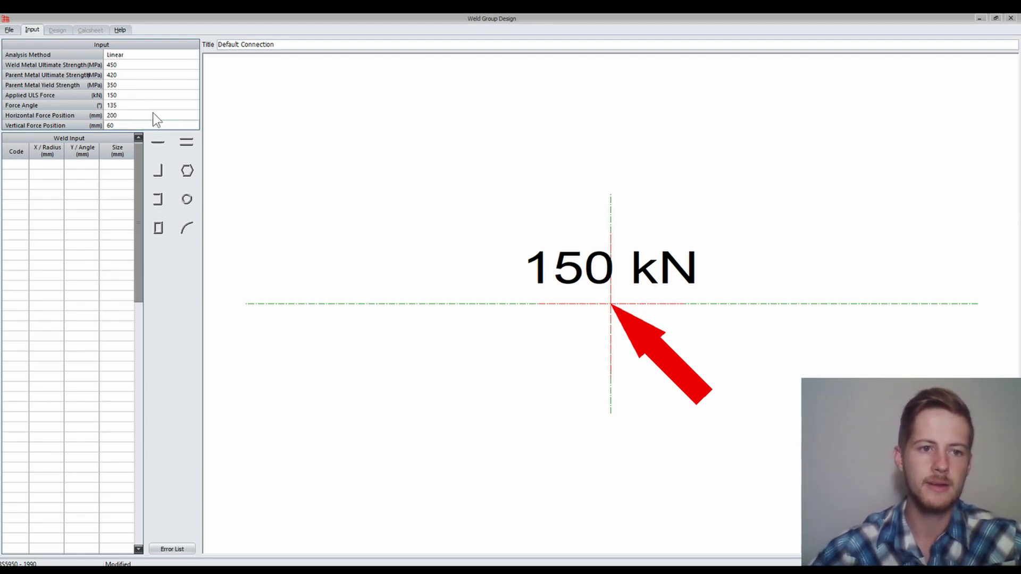
text(100)
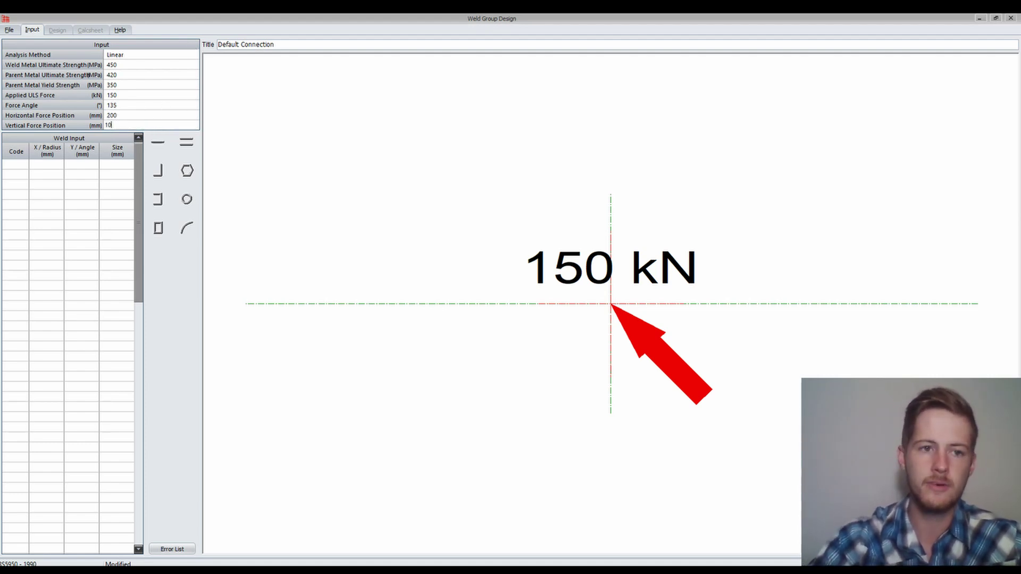
key(Return)
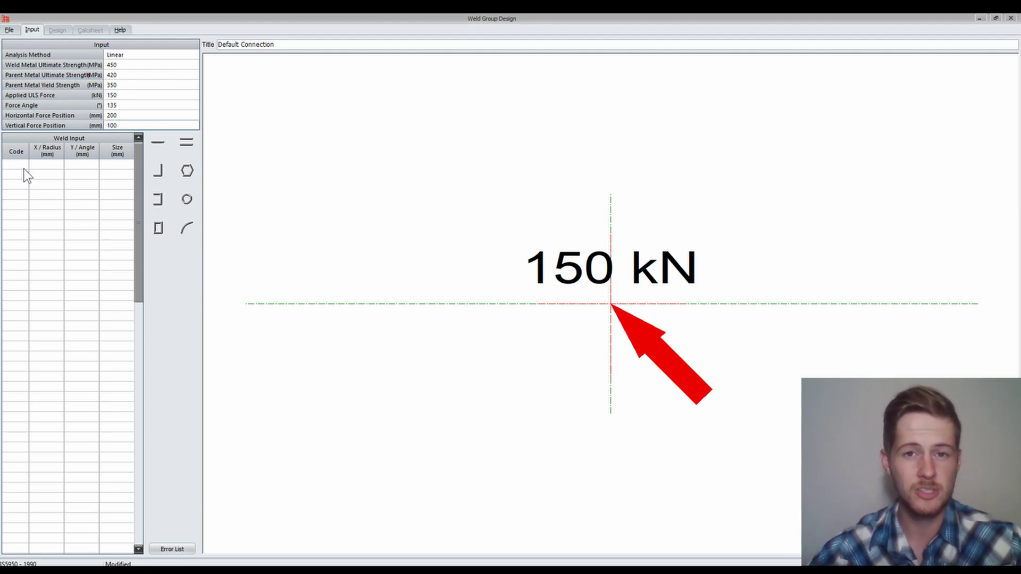
Step: Start the first weld row: 6 mm size, code +, at X 0 and Y 0
click(116, 163)
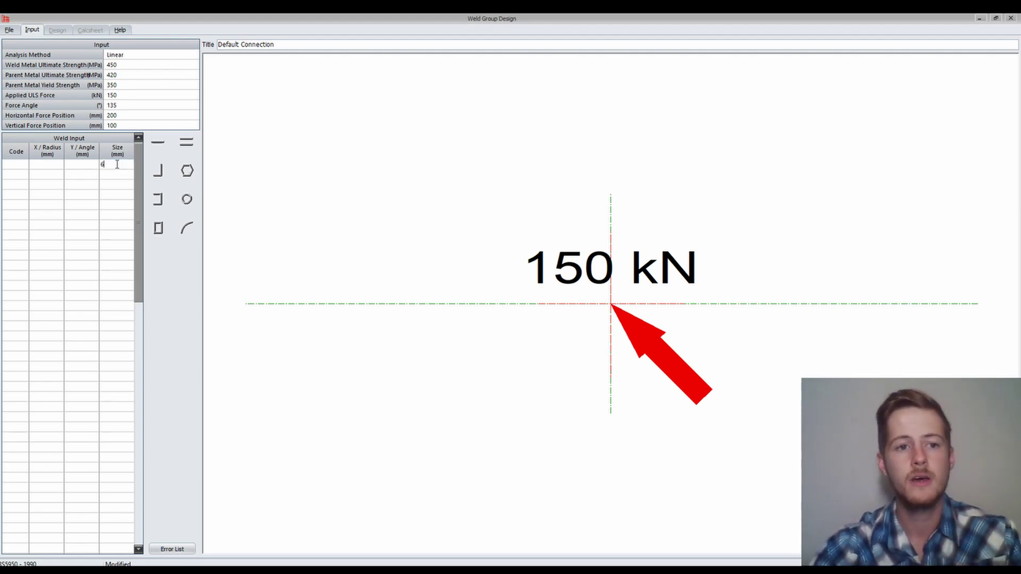
key(Tab)
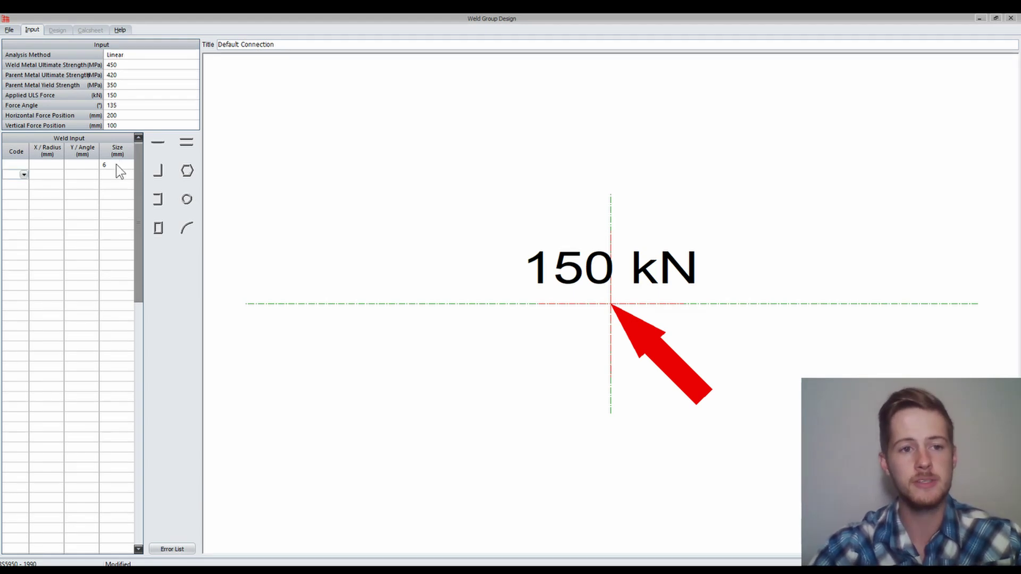
click(24, 165)
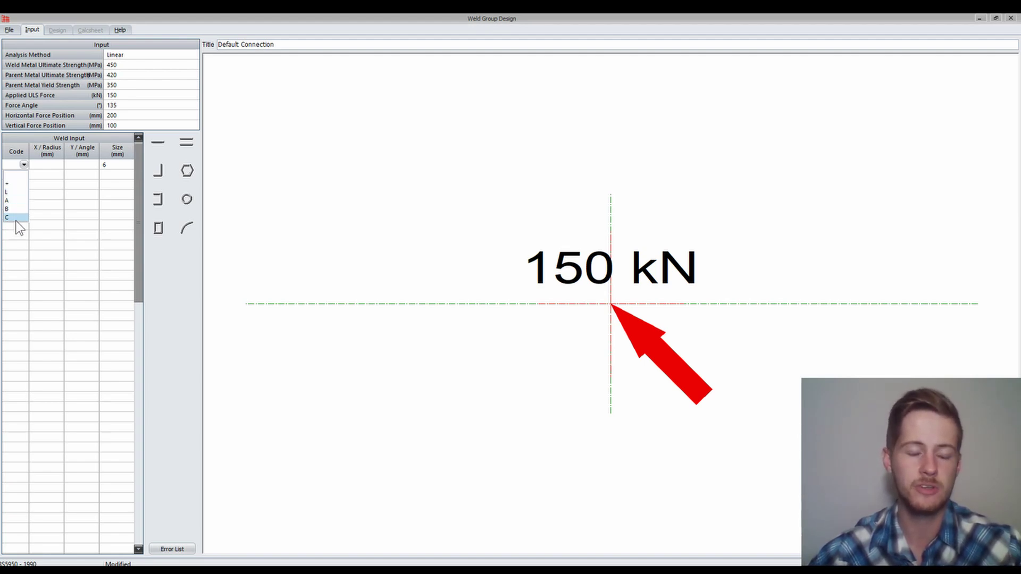
click(11, 186)
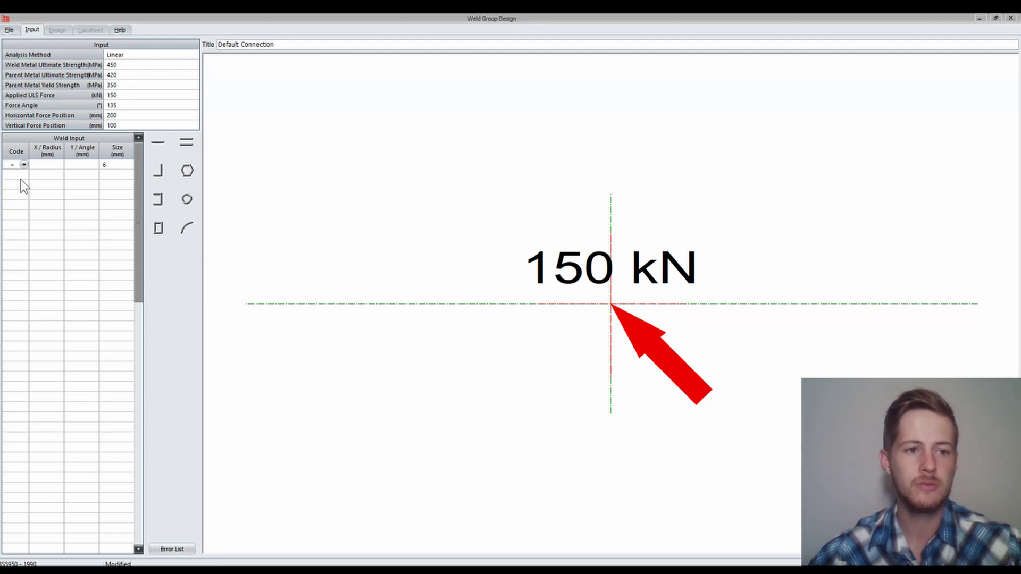
click(51, 165)
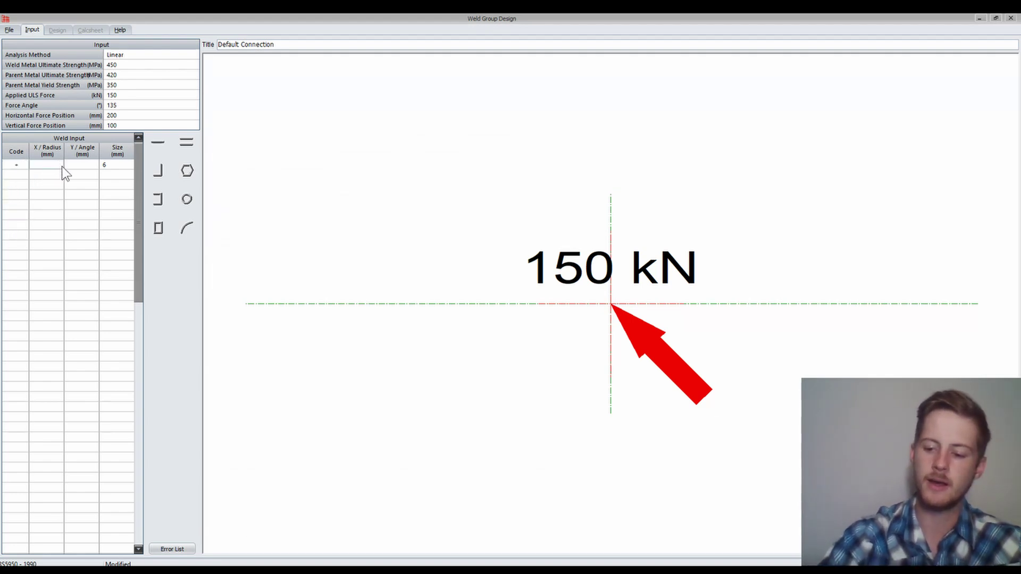
click(62, 166)
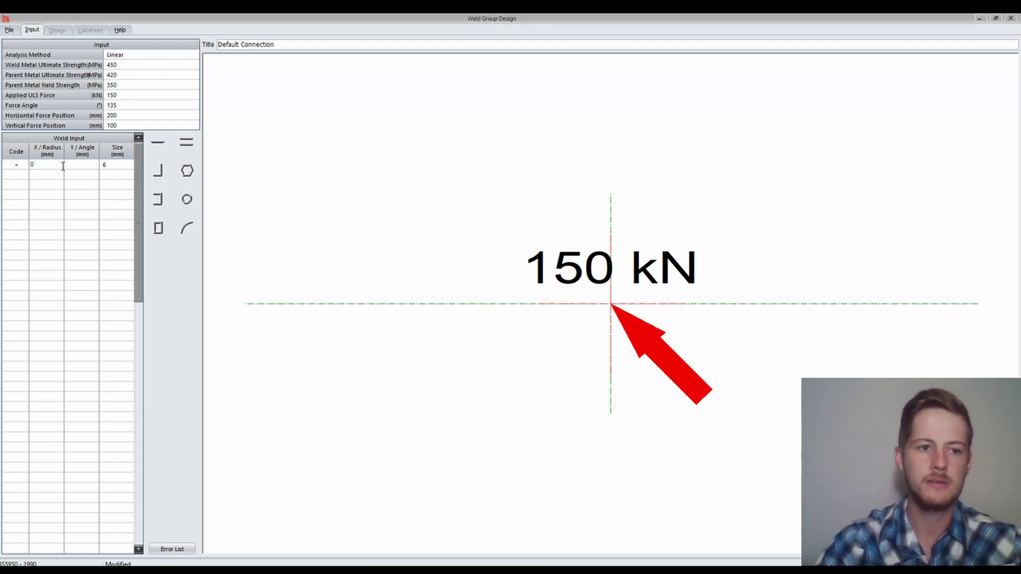
key(Tab)
text(0)
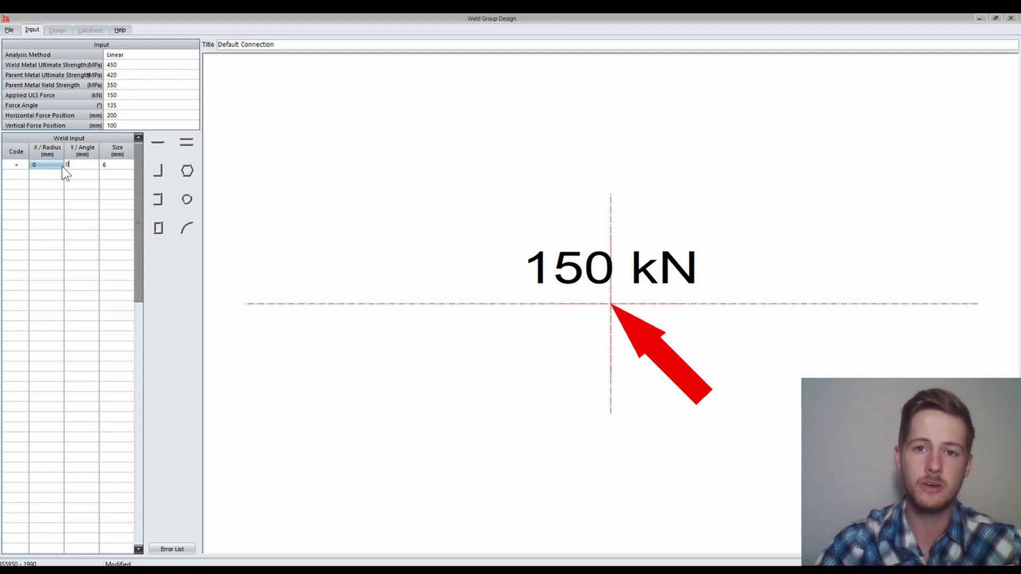
key(Return)
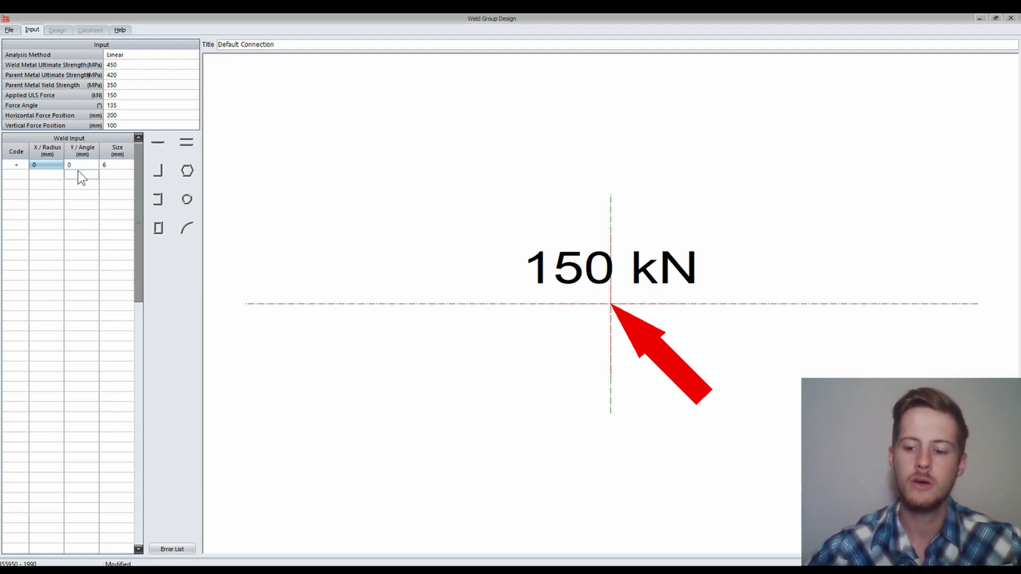
Step: Add weld rows Y 100, X 50 and Y -50 to draw the hooked outline
text(100)
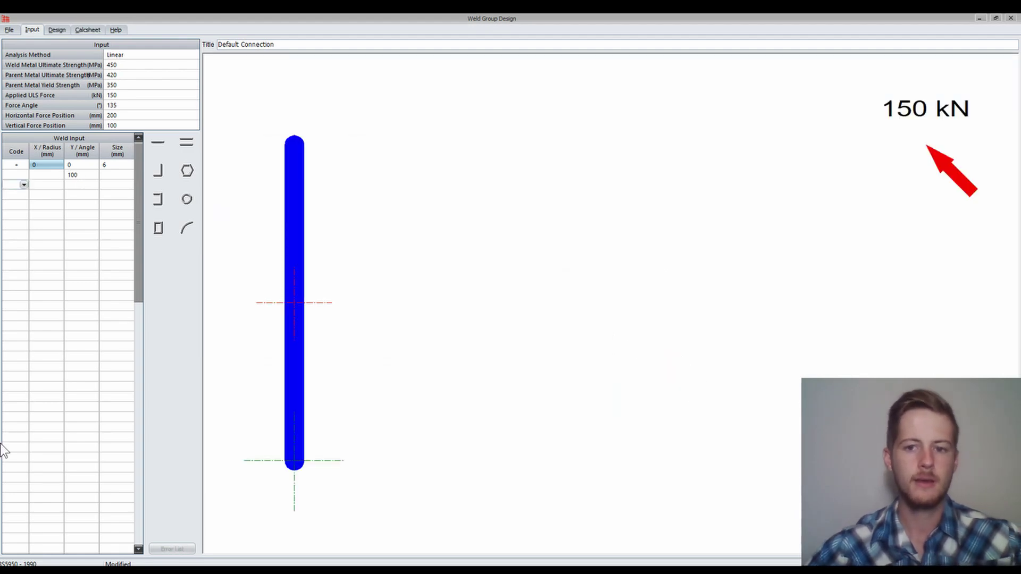
click(566, 355)
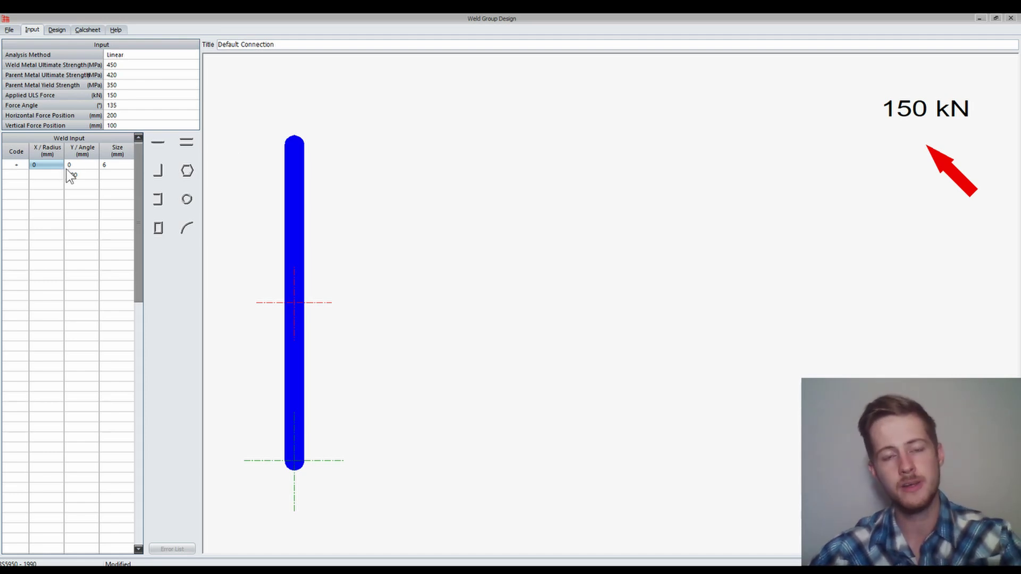
click(46, 185)
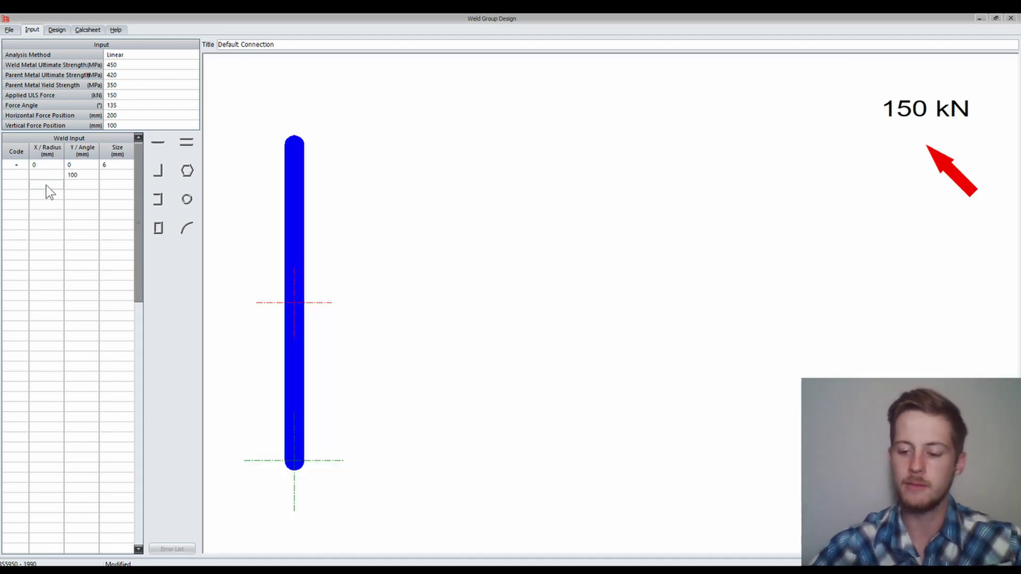
text(50)
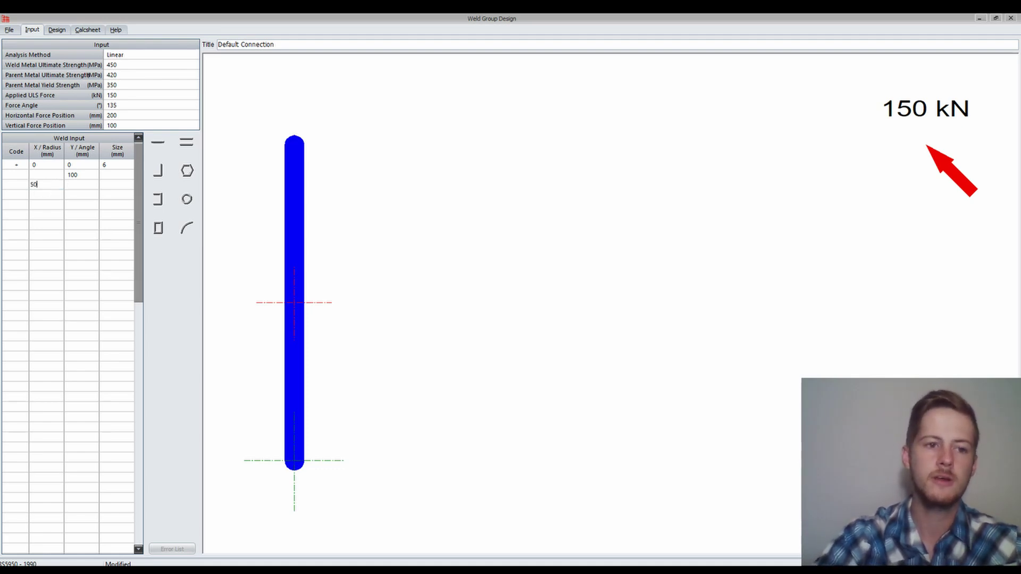
key(Return)
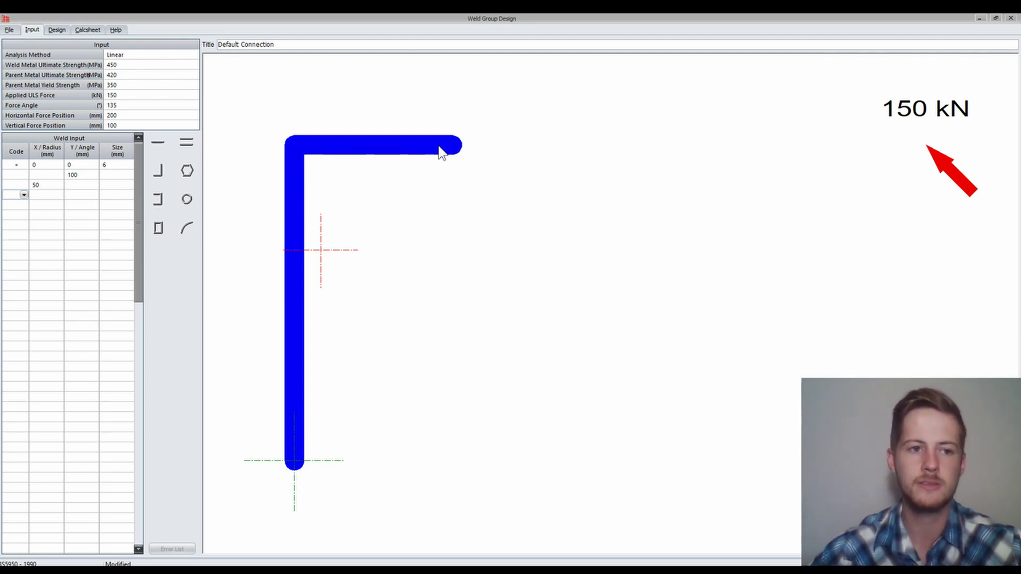
click(81, 195)
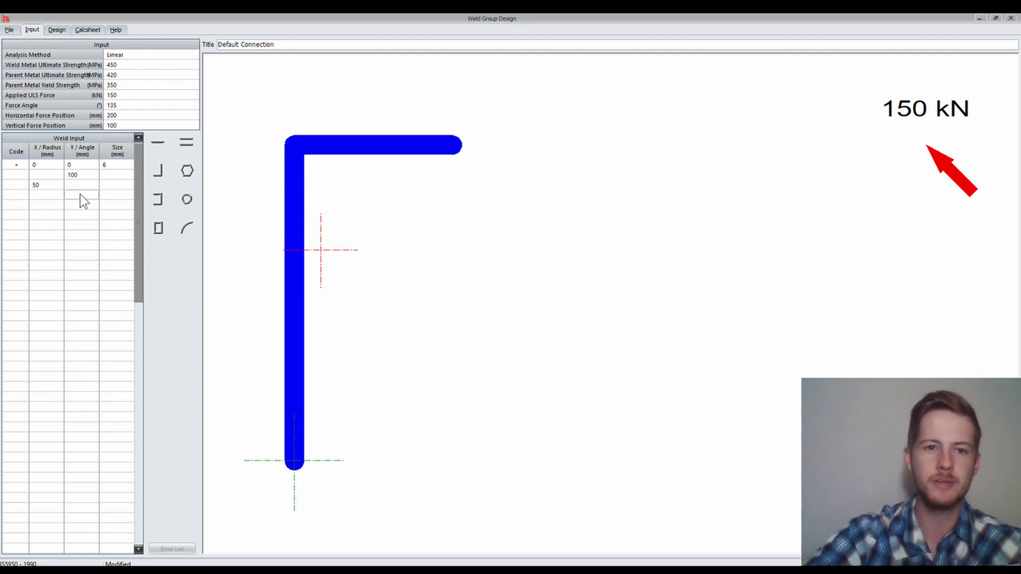
click(80, 194)
text(-50)
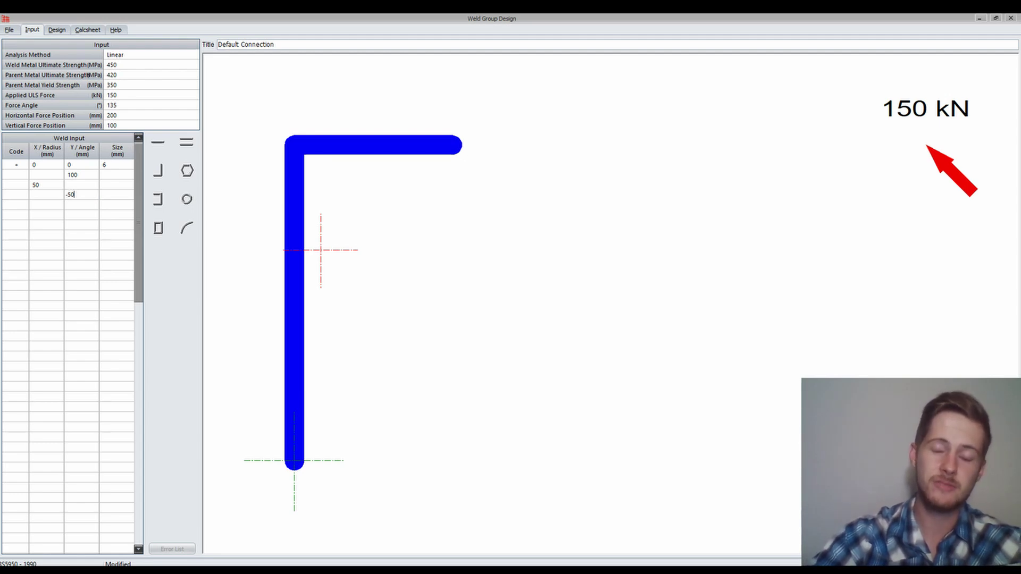
key(Return)
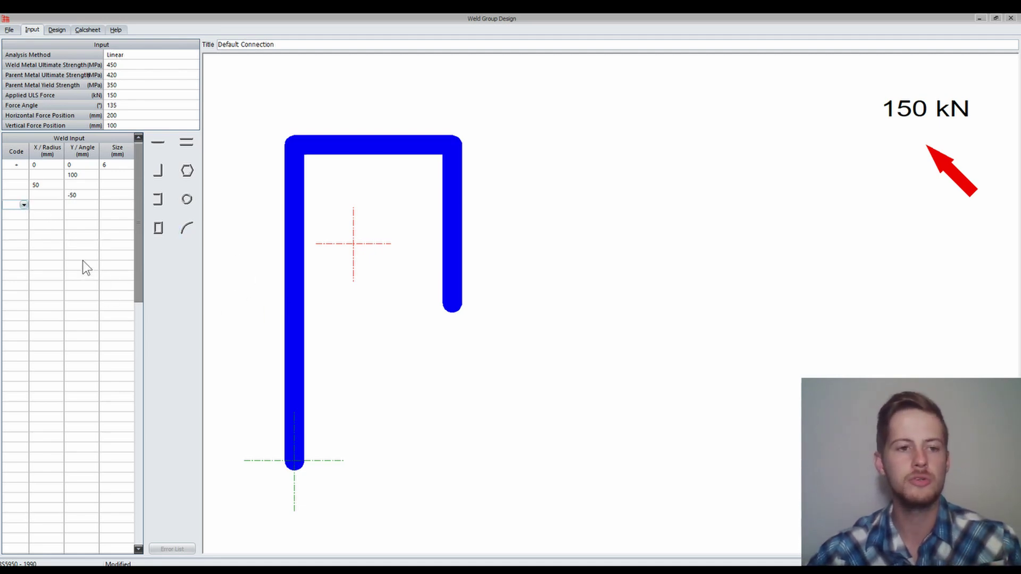
Step: Add a new '+' start point row at X -50, Y 0
click(25, 205)
click(16, 224)
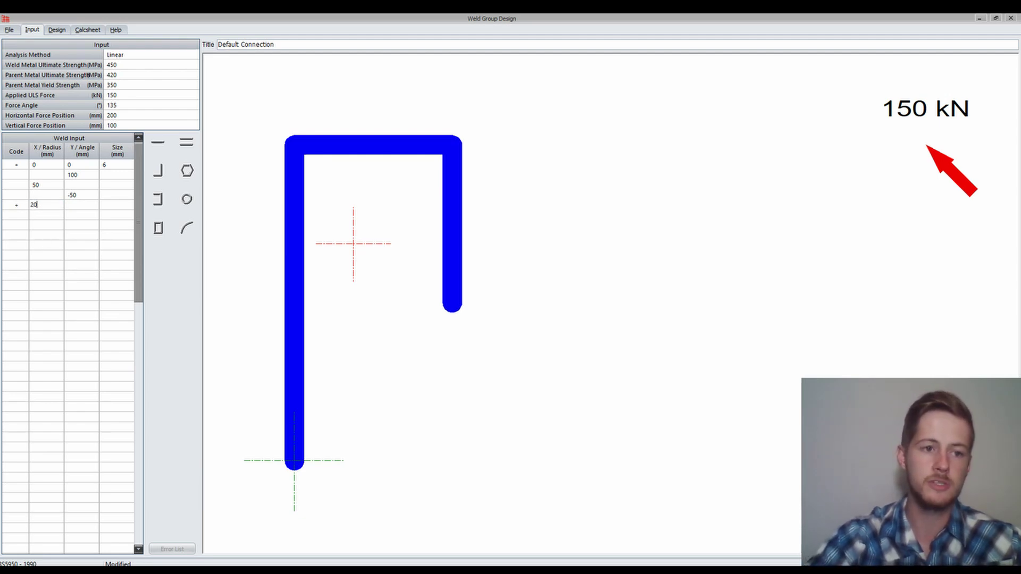
key(Tab)
text(0)
key(Tab)
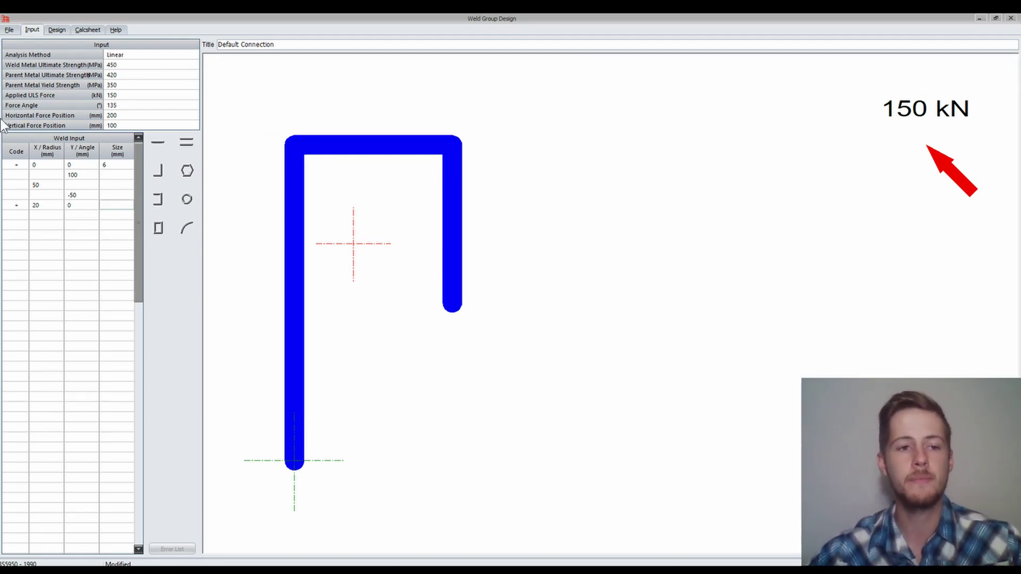
click(24, 205)
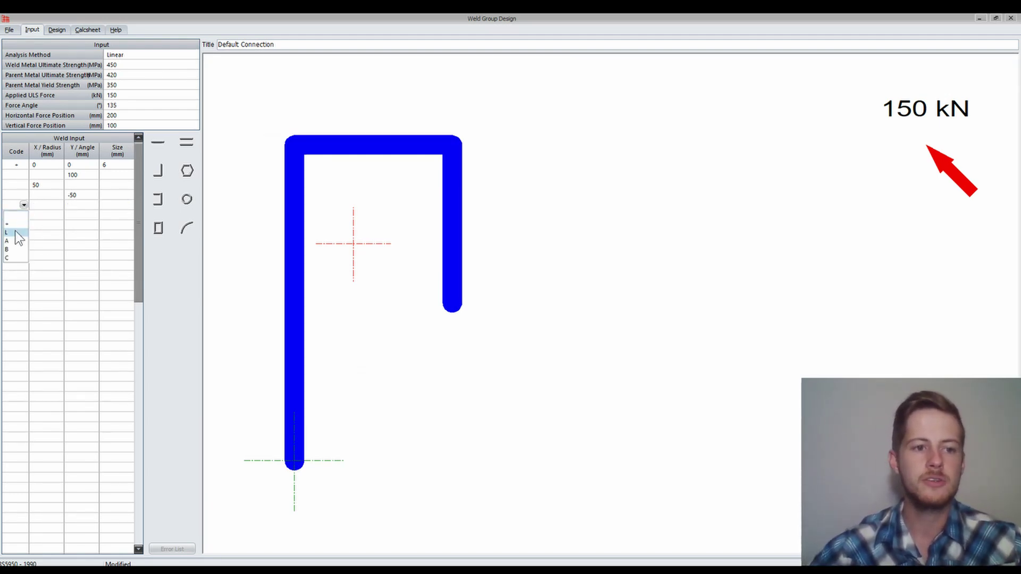
click(13, 224)
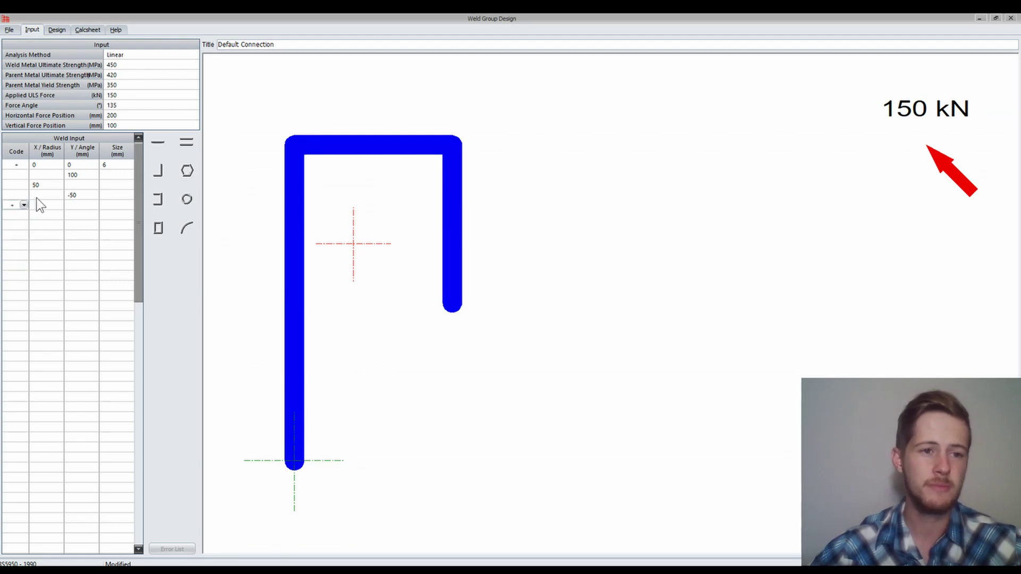
click(52, 208)
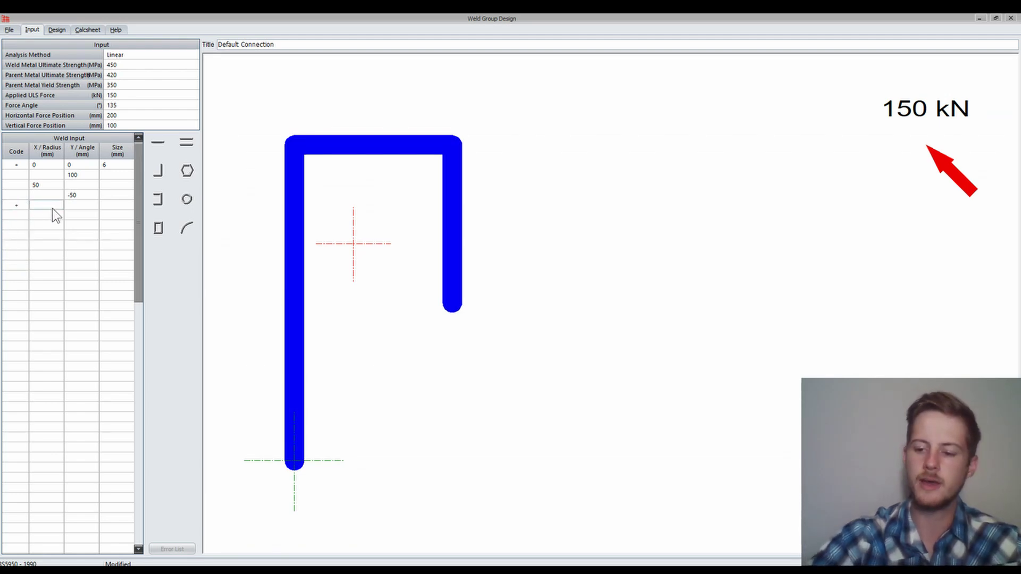
text(-50)
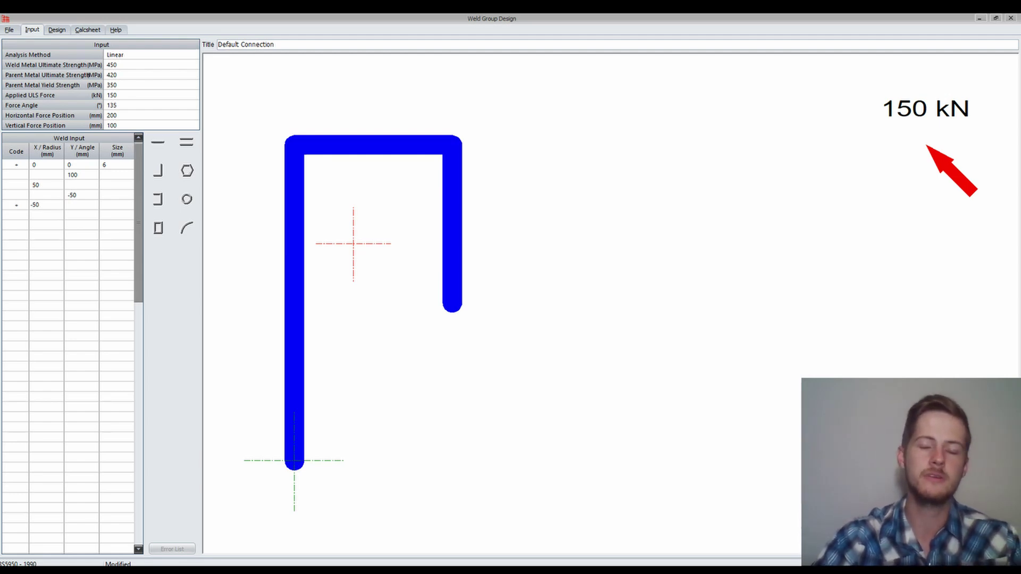
key(Tab)
text(0)
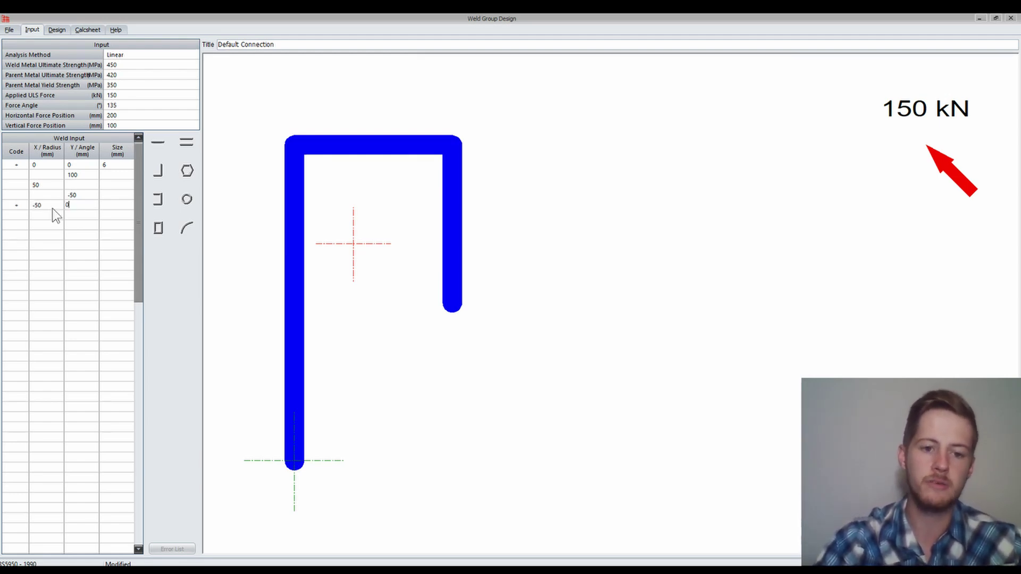
key(Tab)
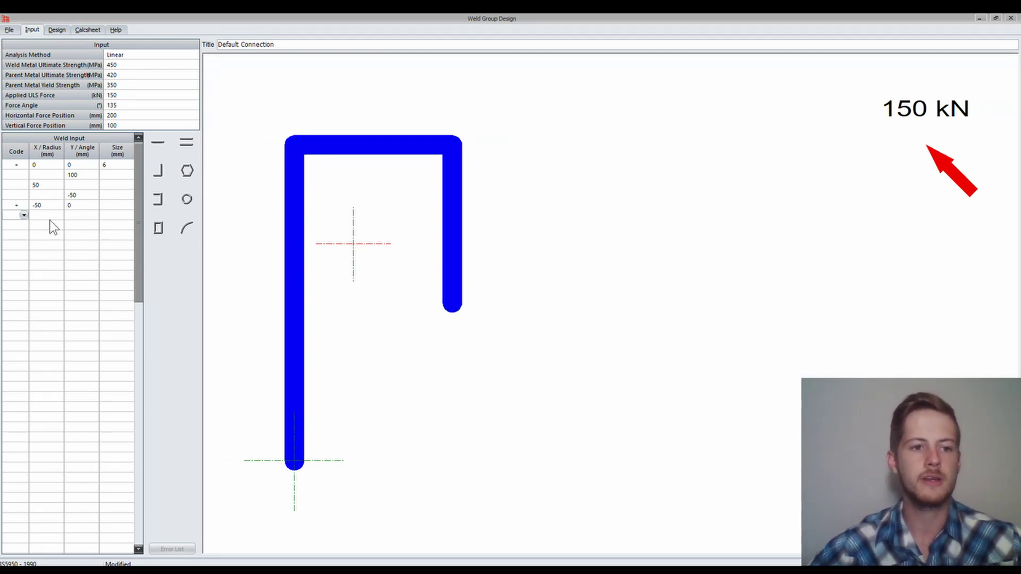
Step: Add an 'L' line row of 150 mm length at a 135° angle
click(23, 215)
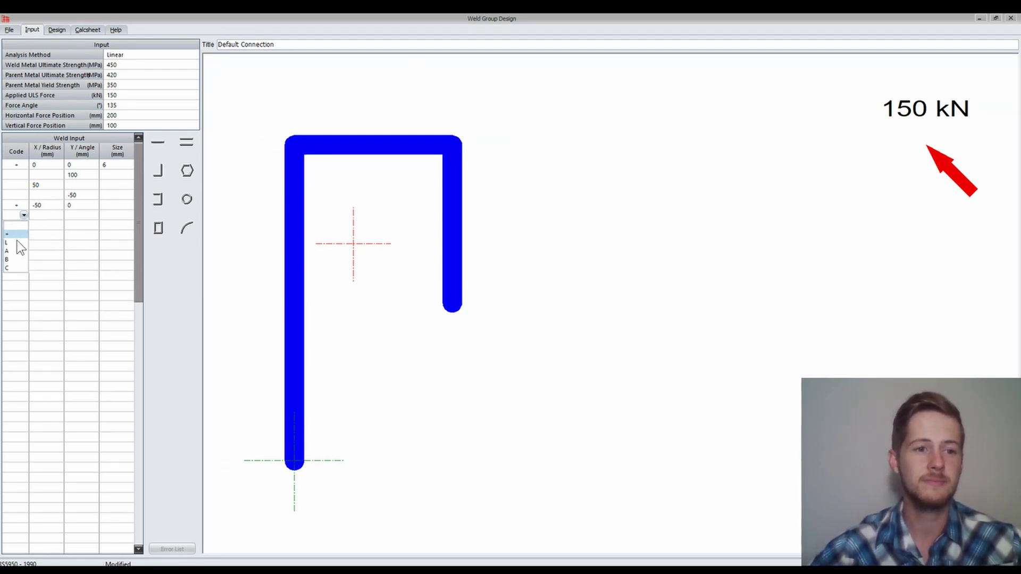
click(47, 215)
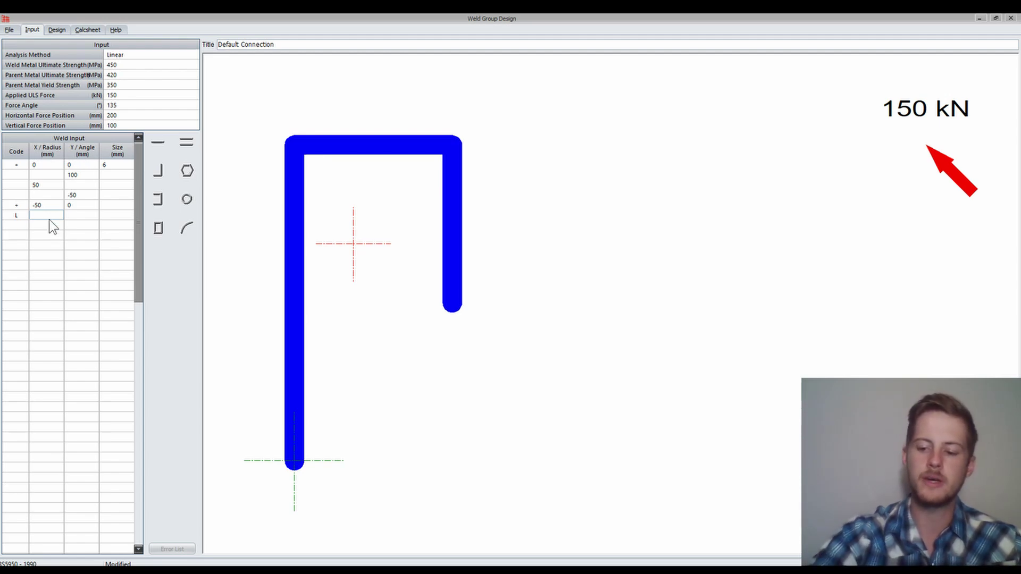
text(150)
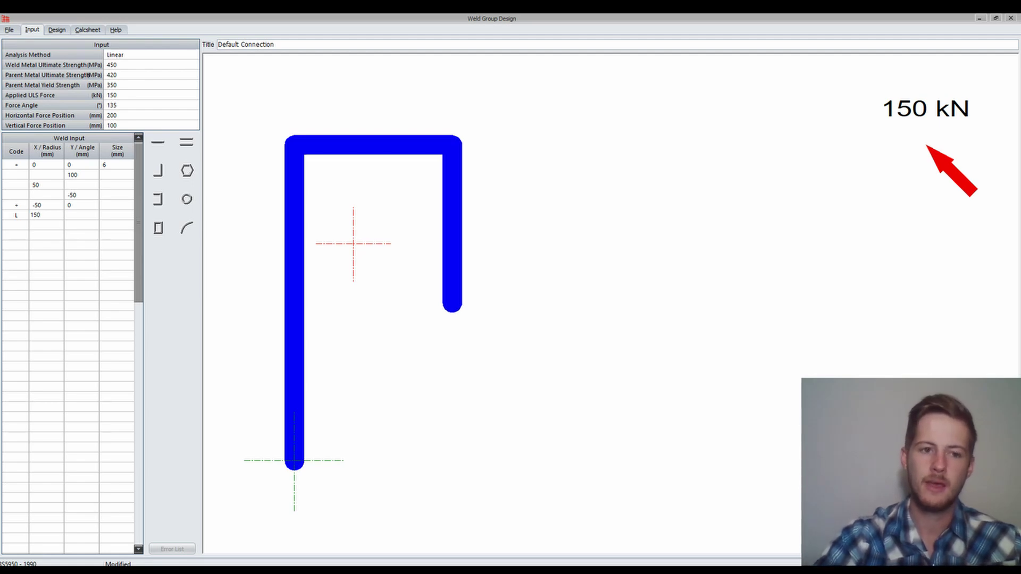
key(Tab)
text(135)
click(52, 225)
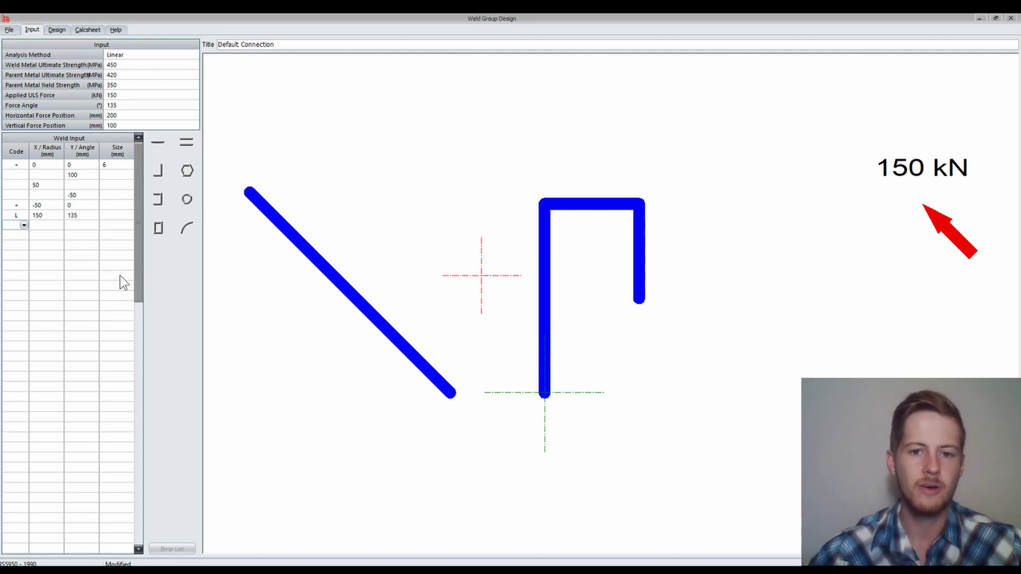
Step: Add an 'A' arc row with radius 100 and angle 180°
click(24, 226)
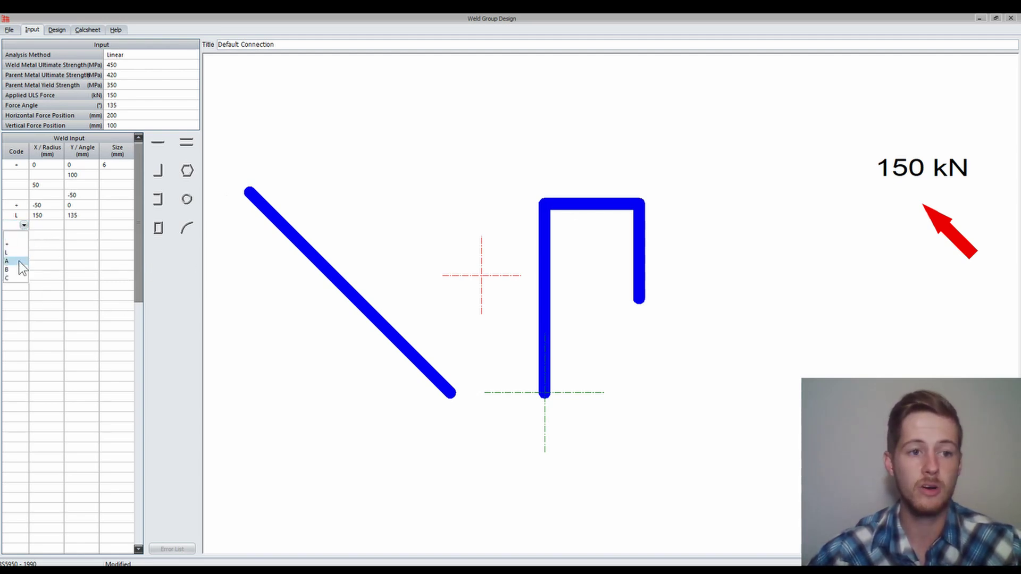
click(18, 260)
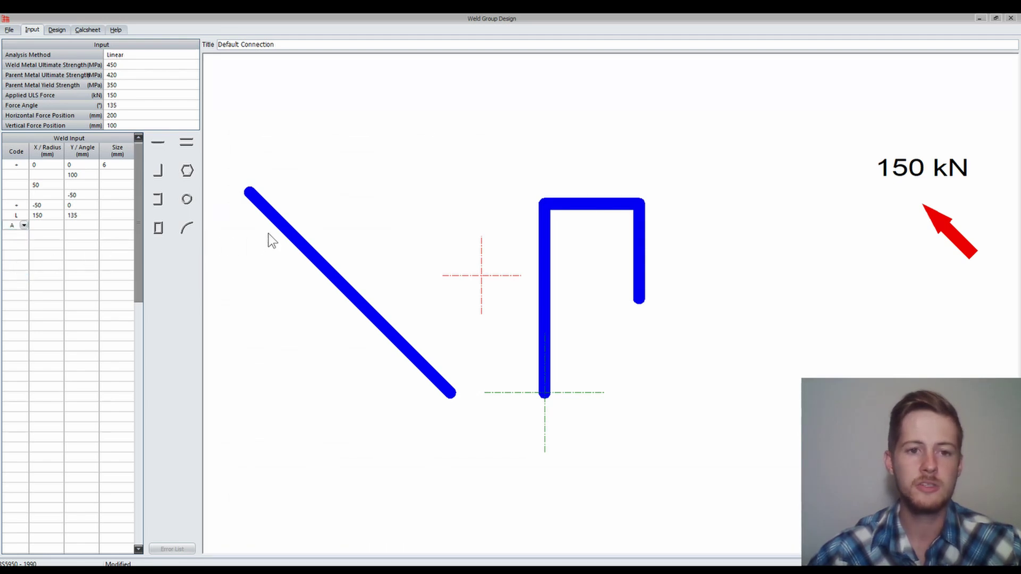
click(50, 222)
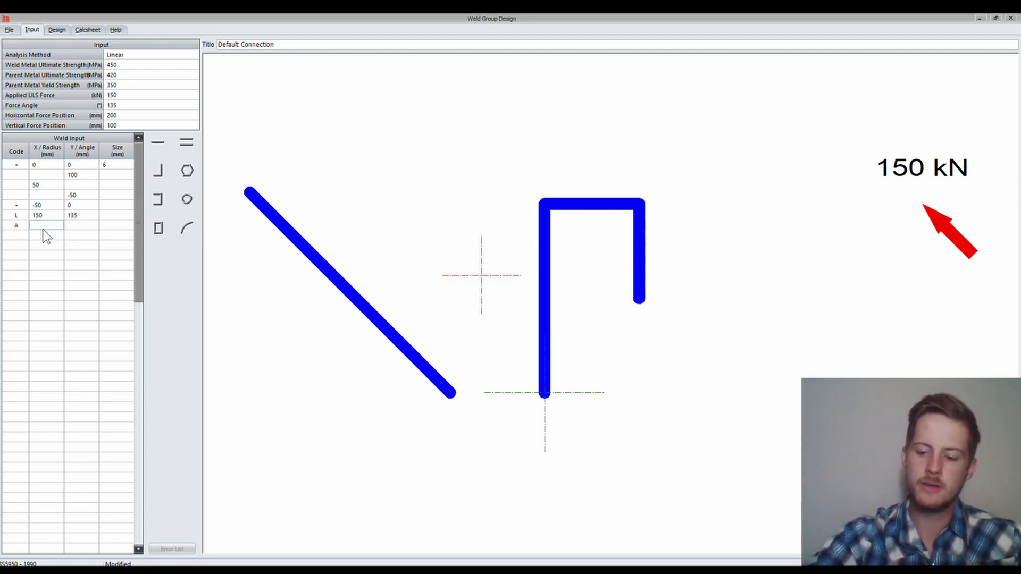
text(100)
key(Tab)
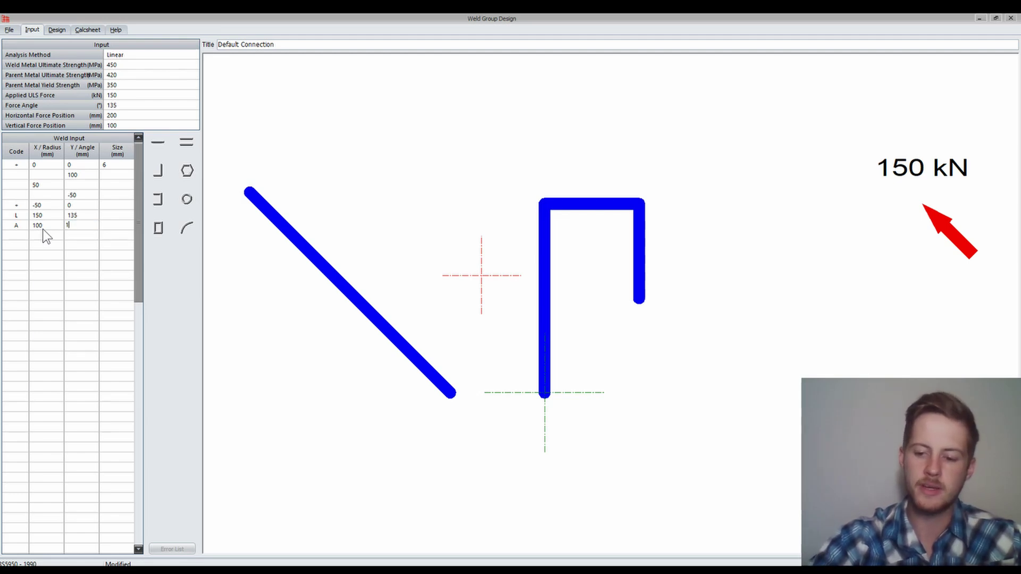
text(180)
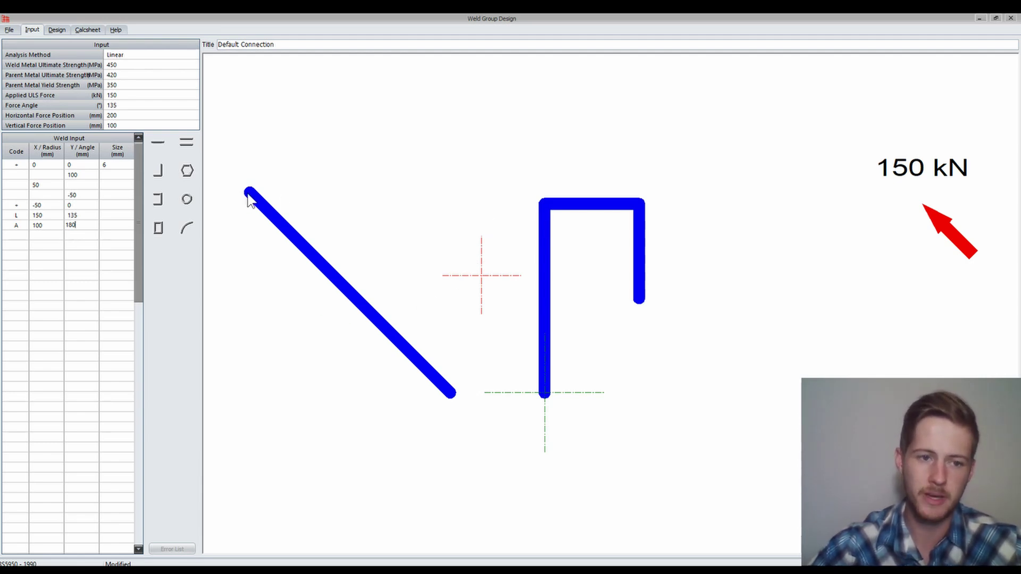
key(Return)
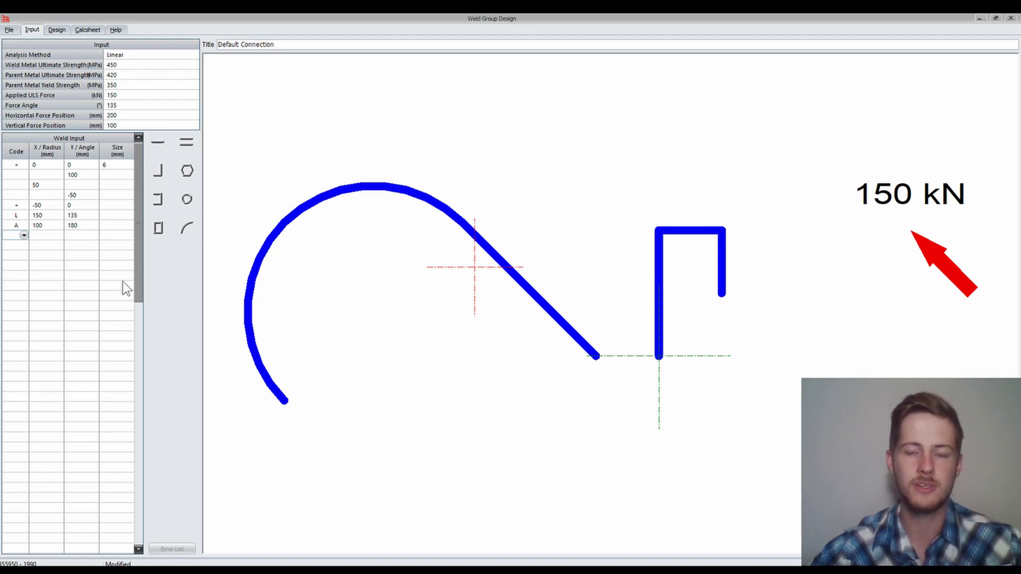
Step: Add a 'B' bearing row with a 90° angle
click(24, 235)
click(15, 279)
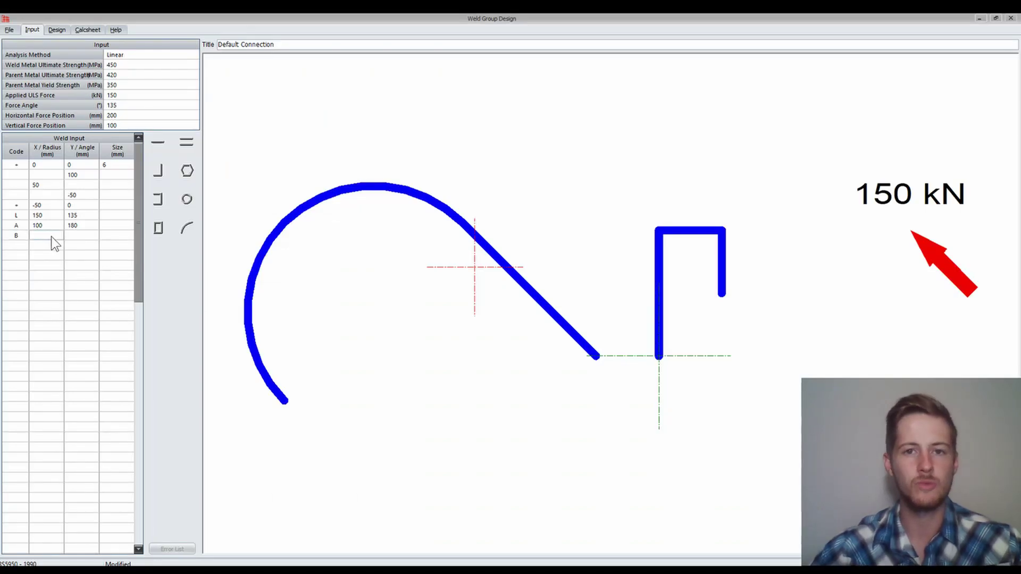
key(Tab)
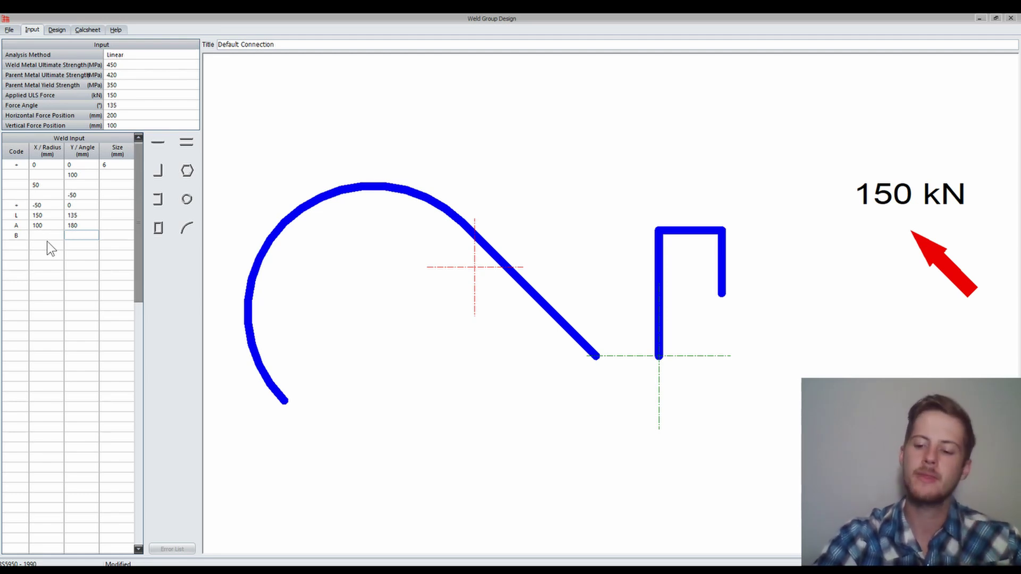
text(90)
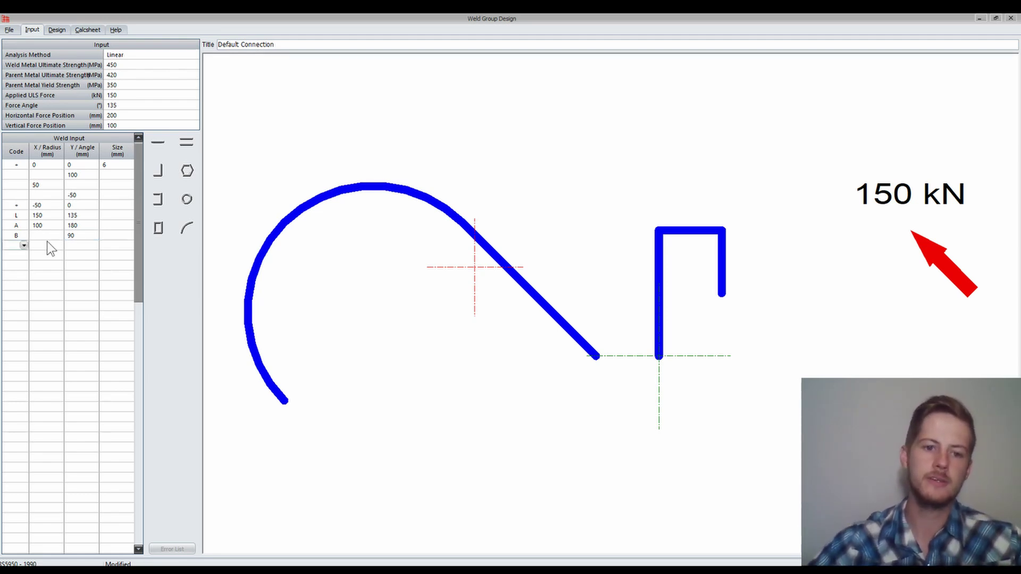
Step: Add an 'A' arc row with 50 mm radius and 90° angle
click(22, 245)
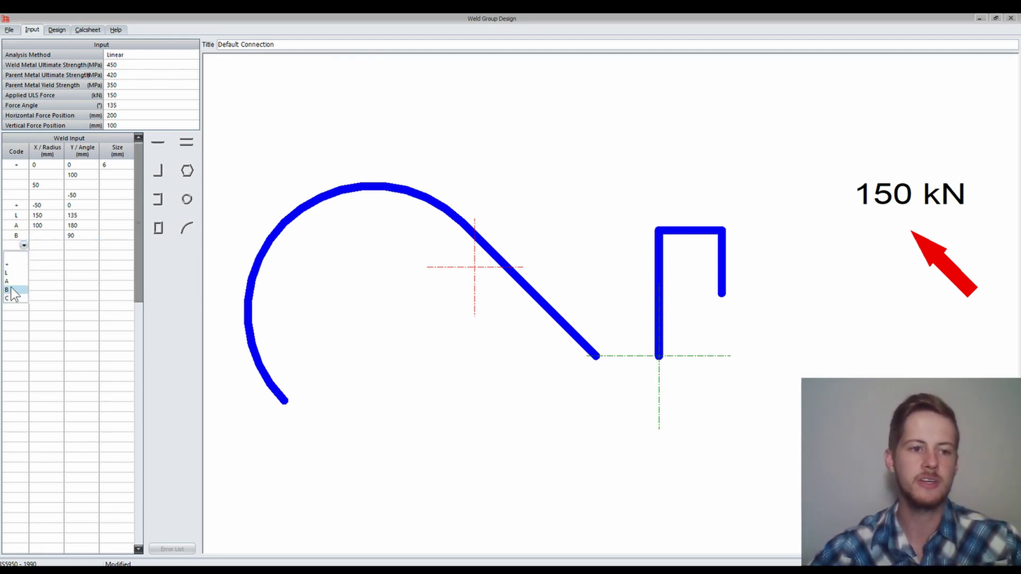
click(10, 282)
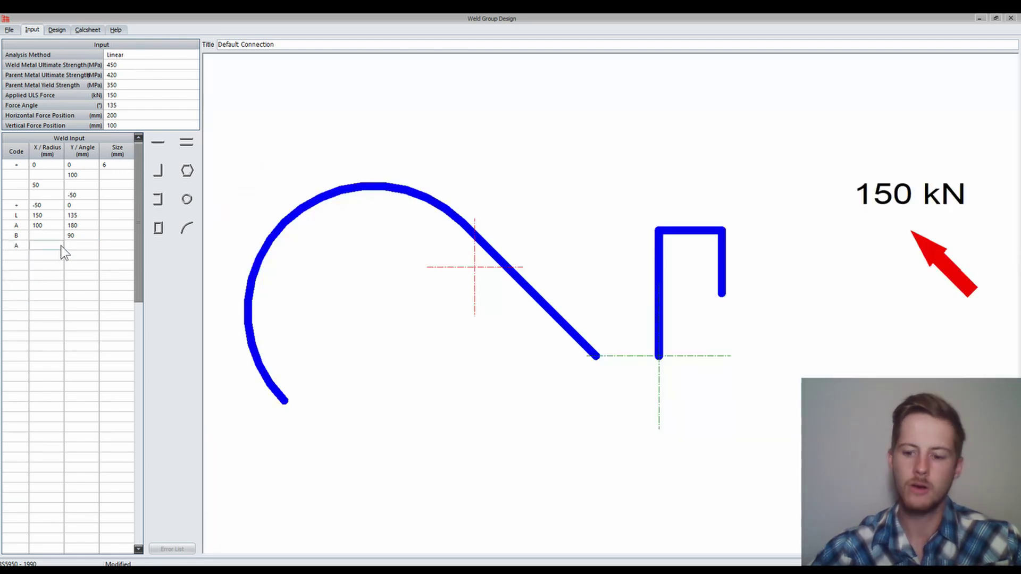
text(50)
key(Tab)
text(9)
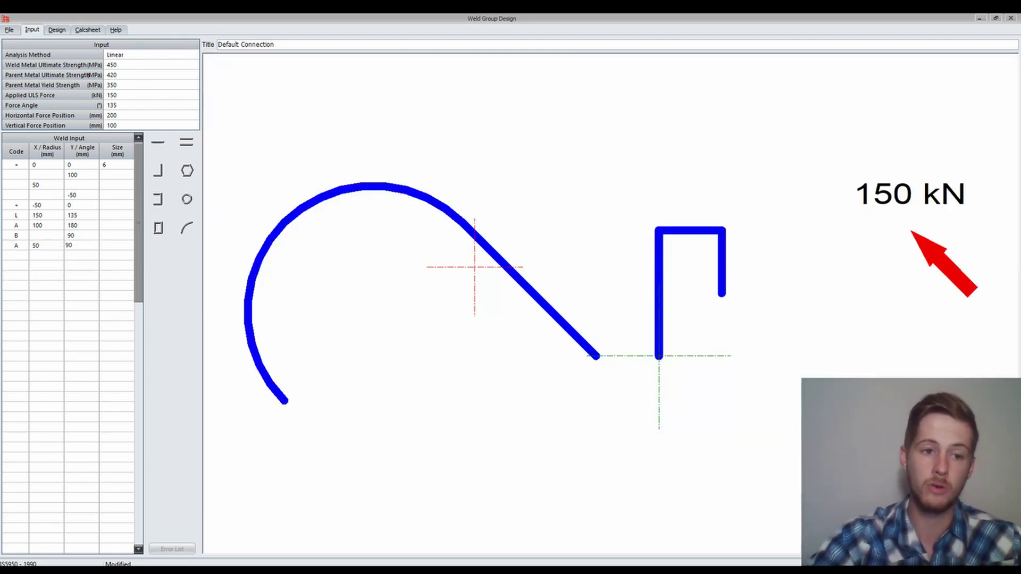
text(0)
key(Tab)
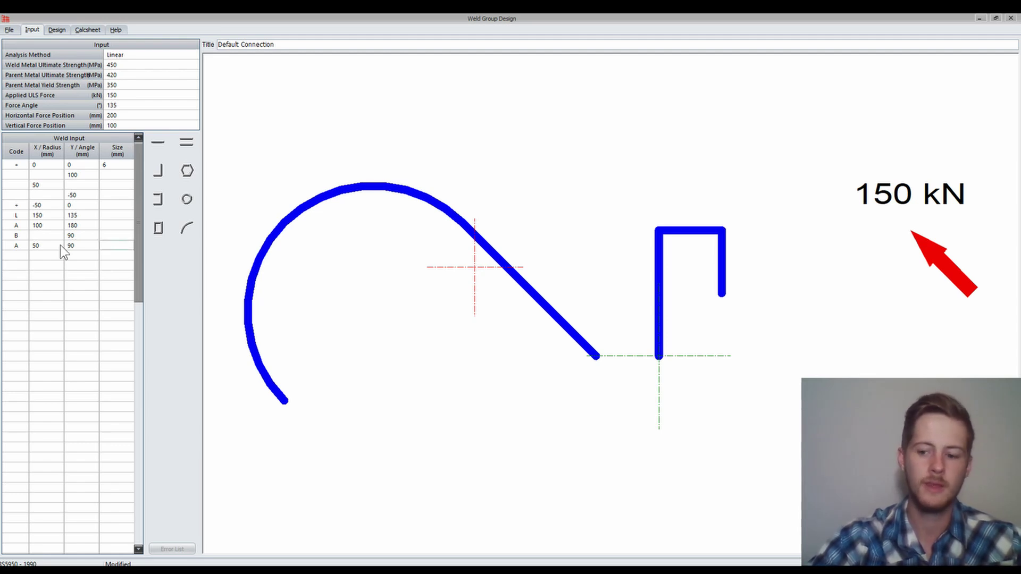
key(Tab)
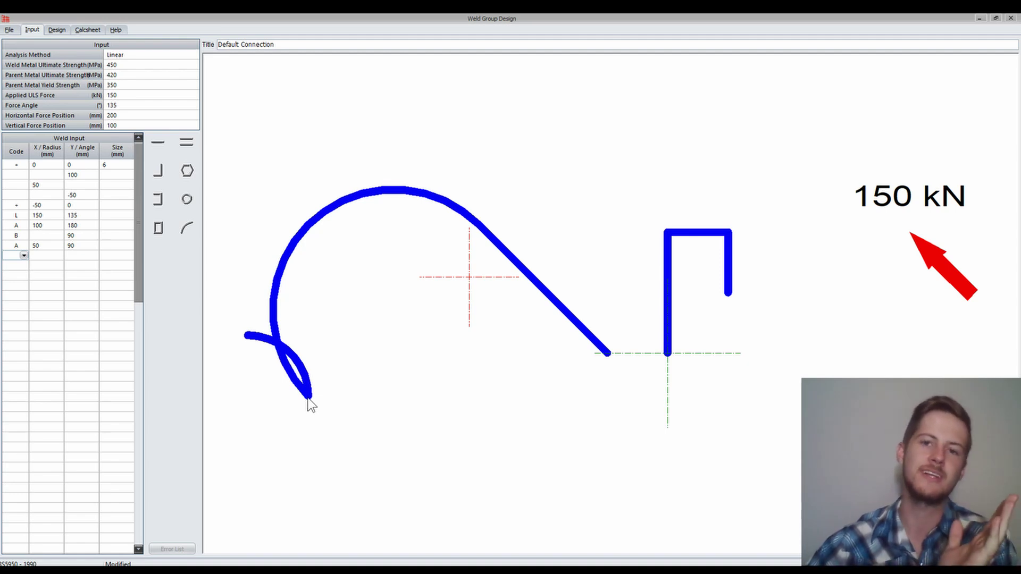
click(14, 235)
Step: Delete the 90° 'B' row via Line functions and refresh the weld drawing
click(86, 234)
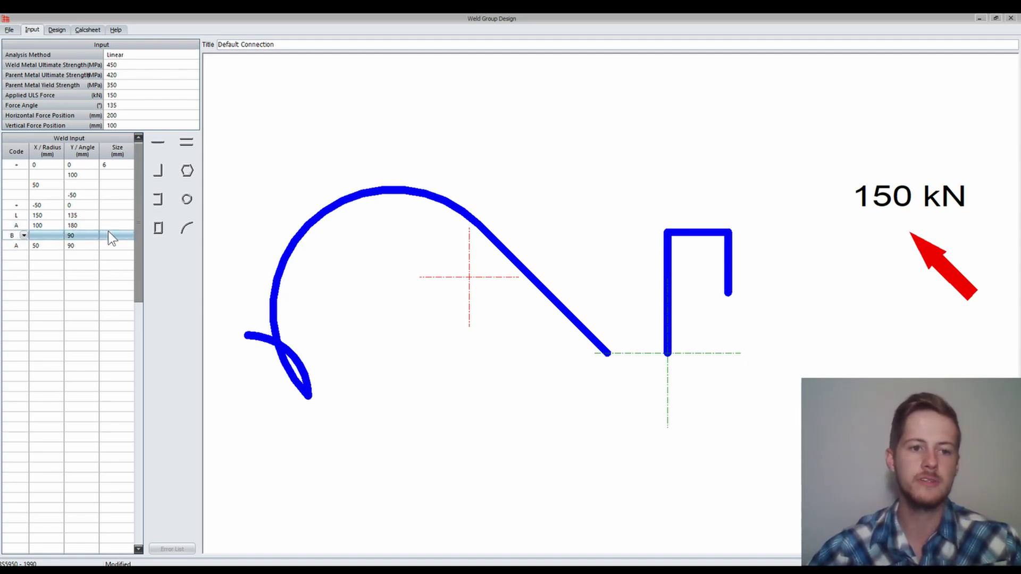
right_click(107, 234)
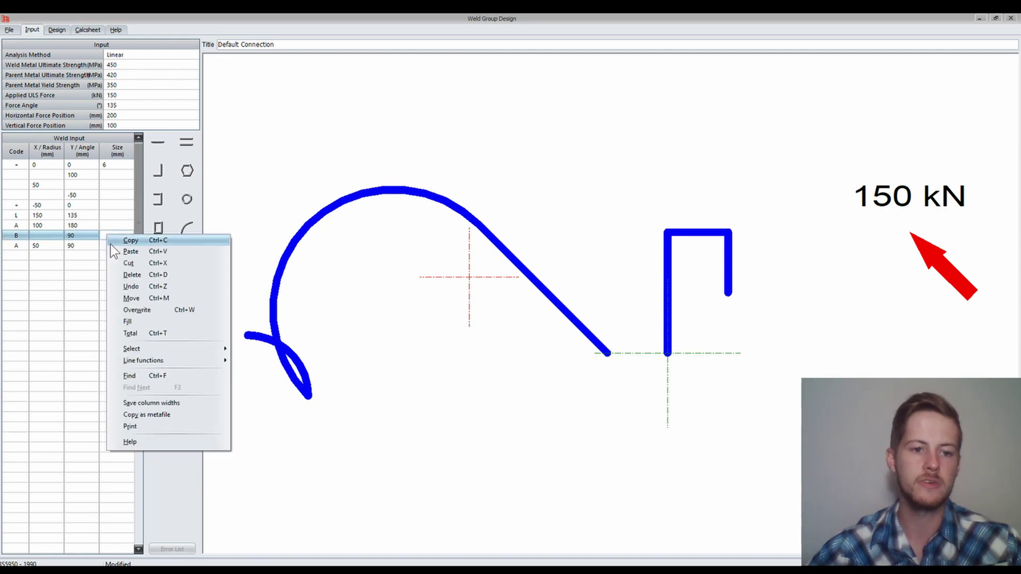
mouse_move(174, 361)
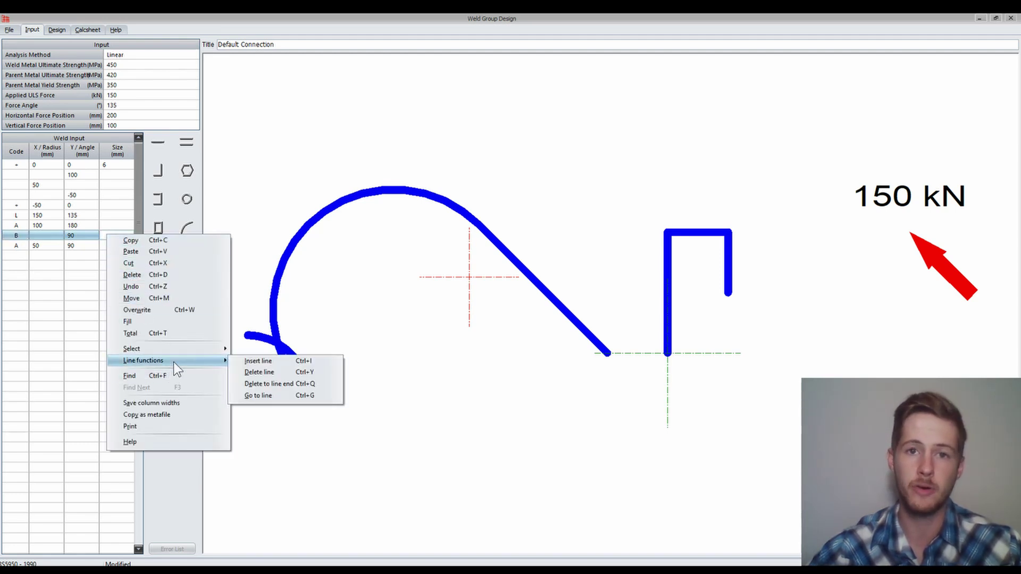
click(258, 372)
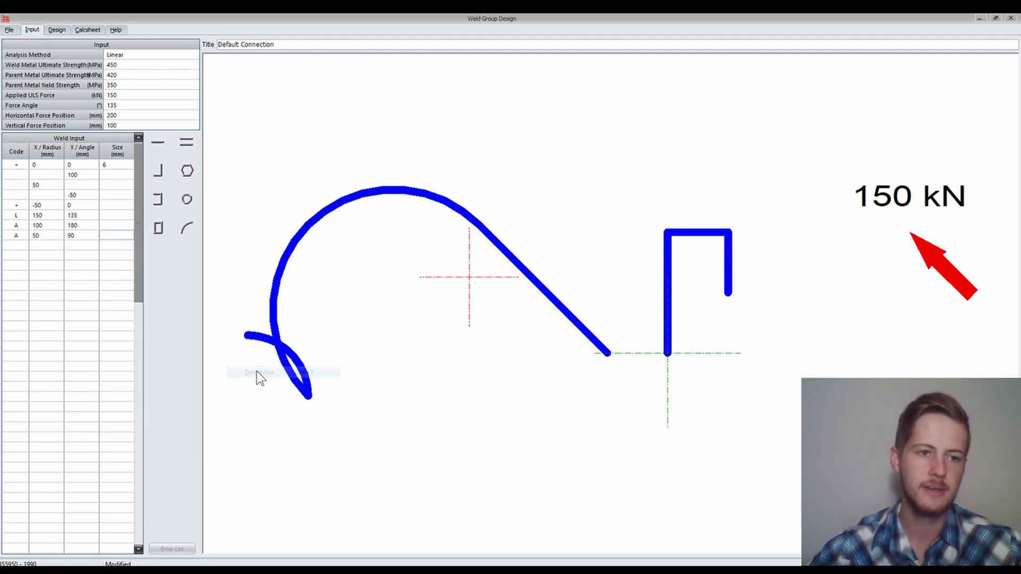
click(123, 244)
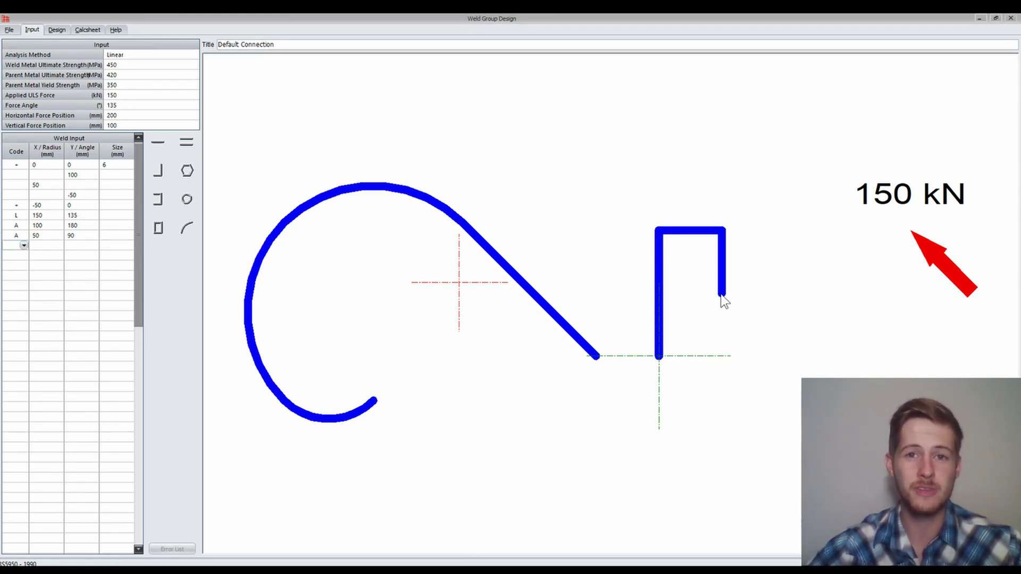
Step: Insert a blank weld row above the -50, 0 row and select its code cell
drag(33, 206, 82, 205)
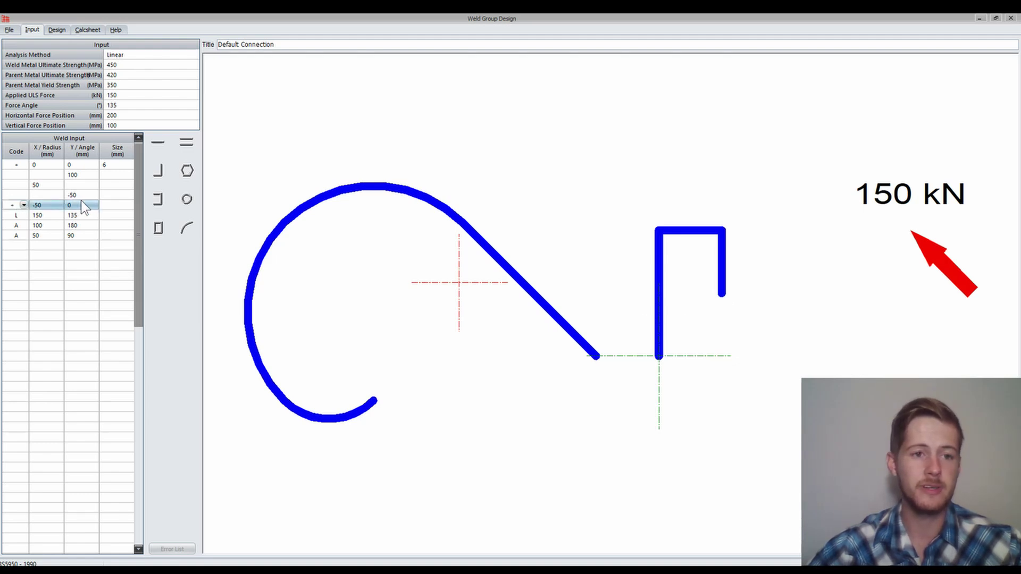
right_click(108, 203)
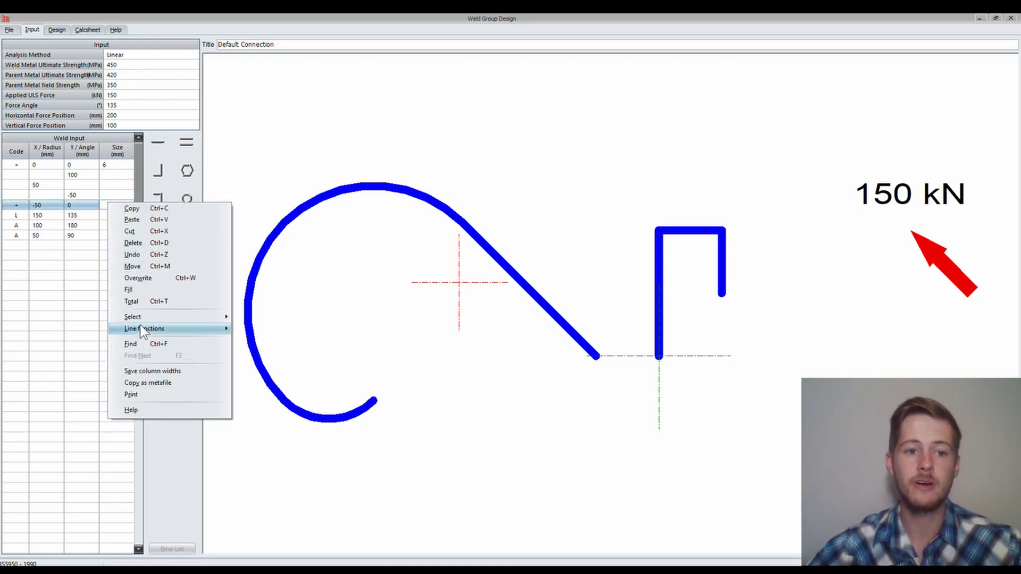
mouse_move(141, 328)
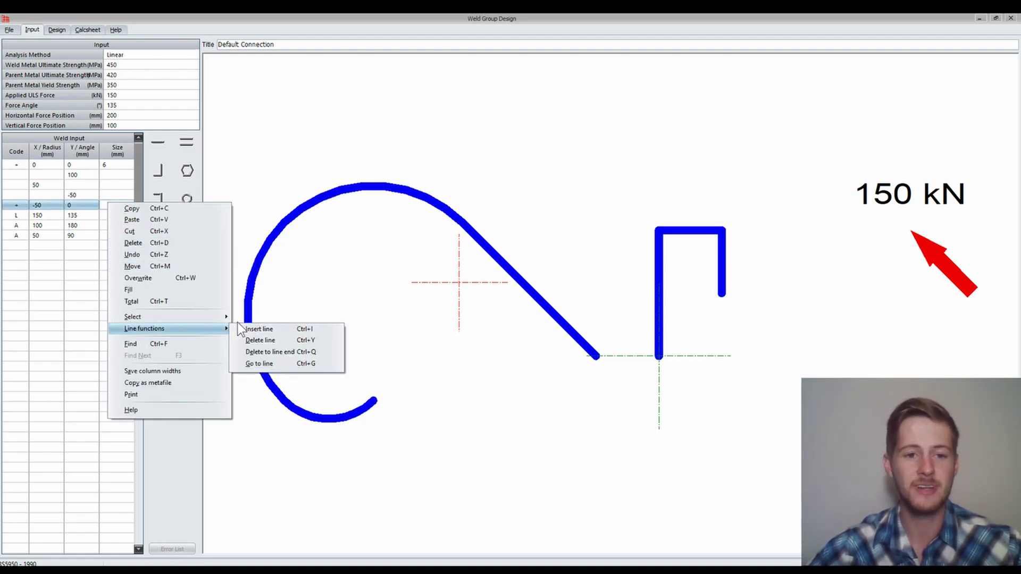
click(267, 331)
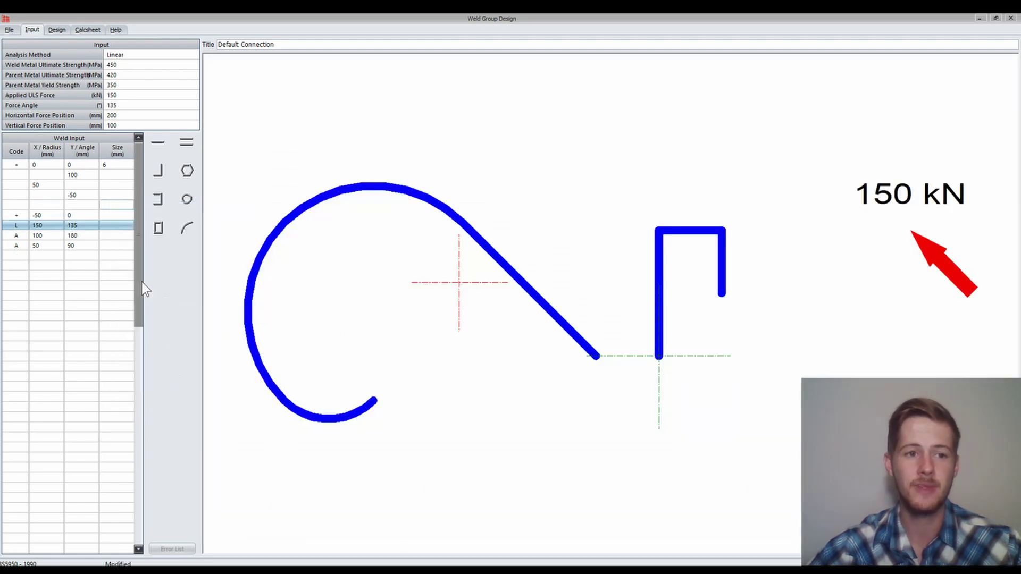
click(21, 205)
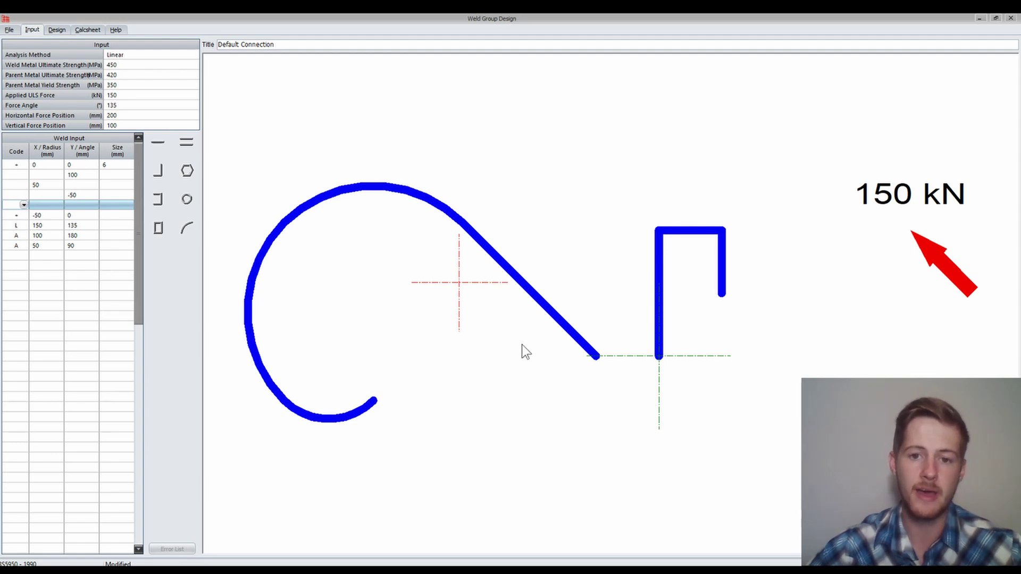
Step: Make the new row a circle weld C of radius 25 and redraw the weld group
click(24, 204)
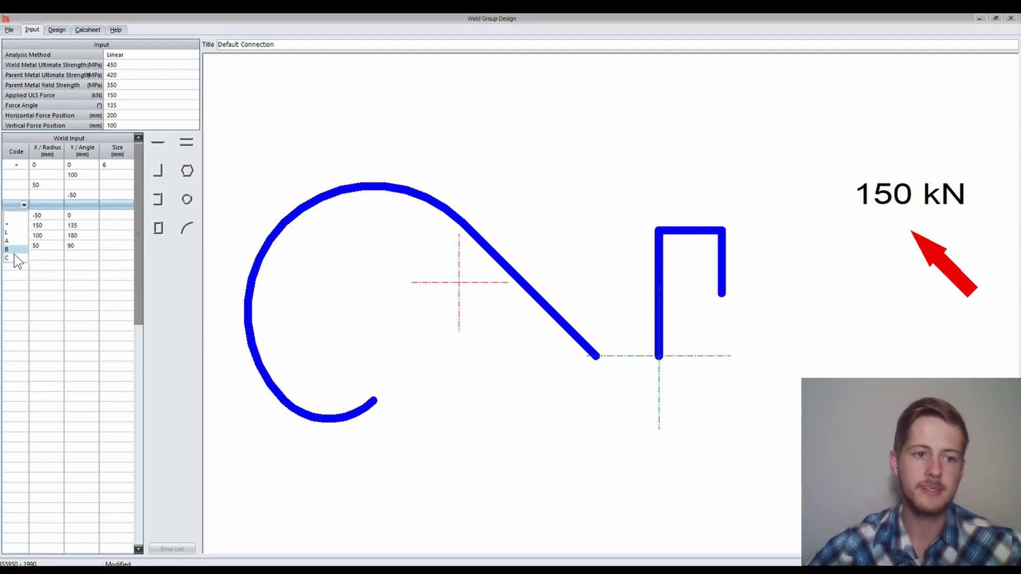
click(14, 257)
click(51, 202)
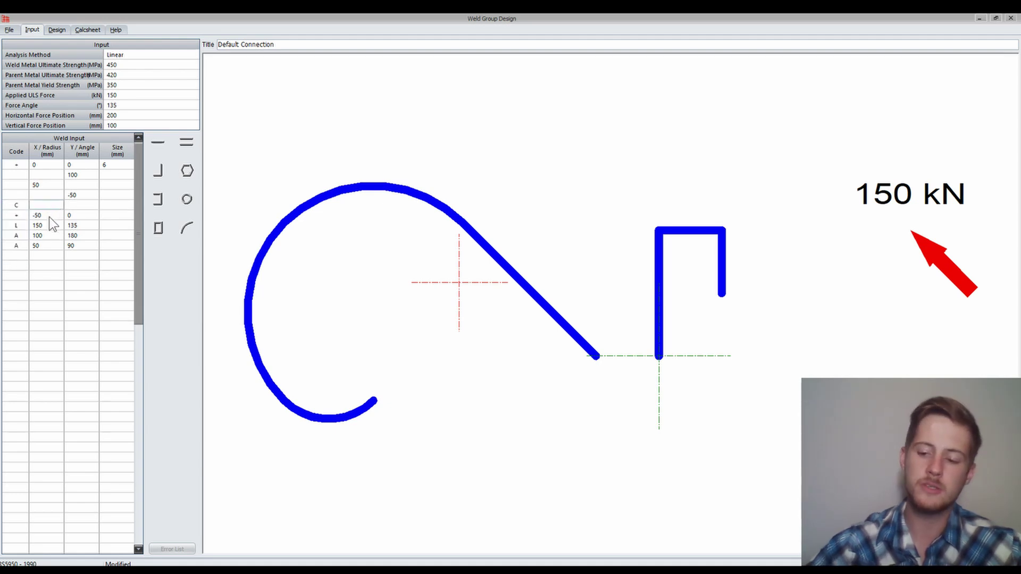
text(25)
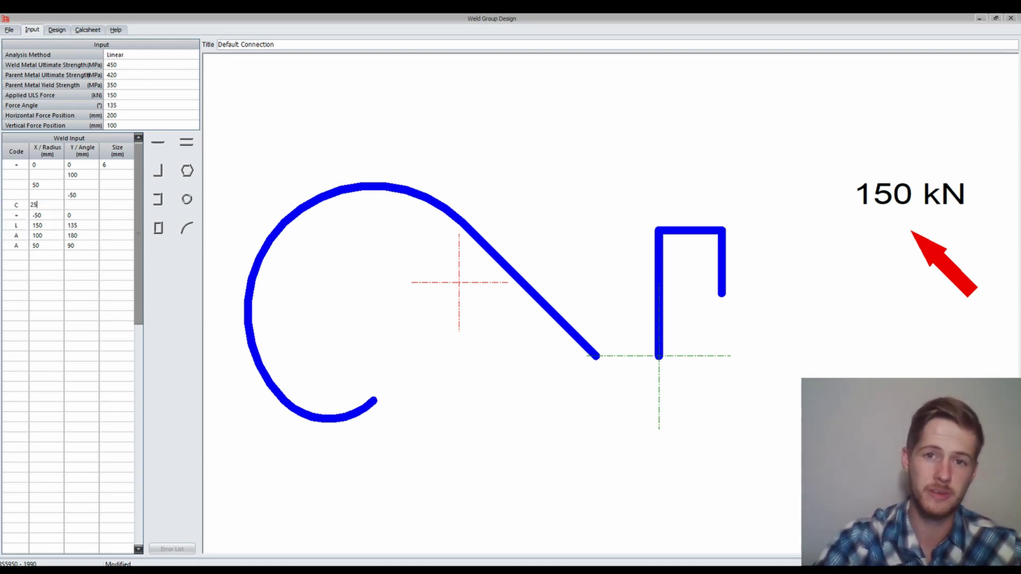
key(Return)
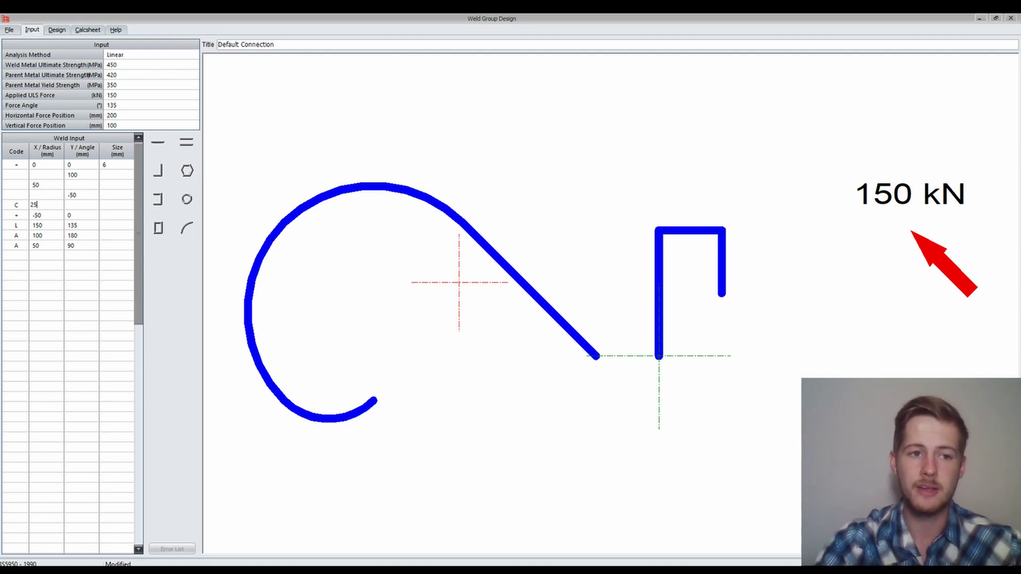
click(49, 217)
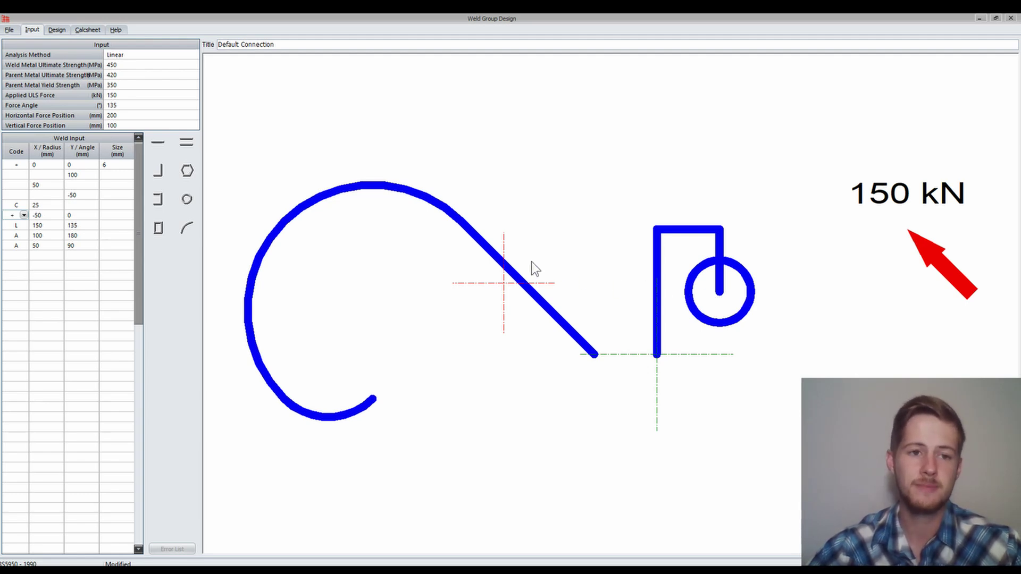
click(8, 257)
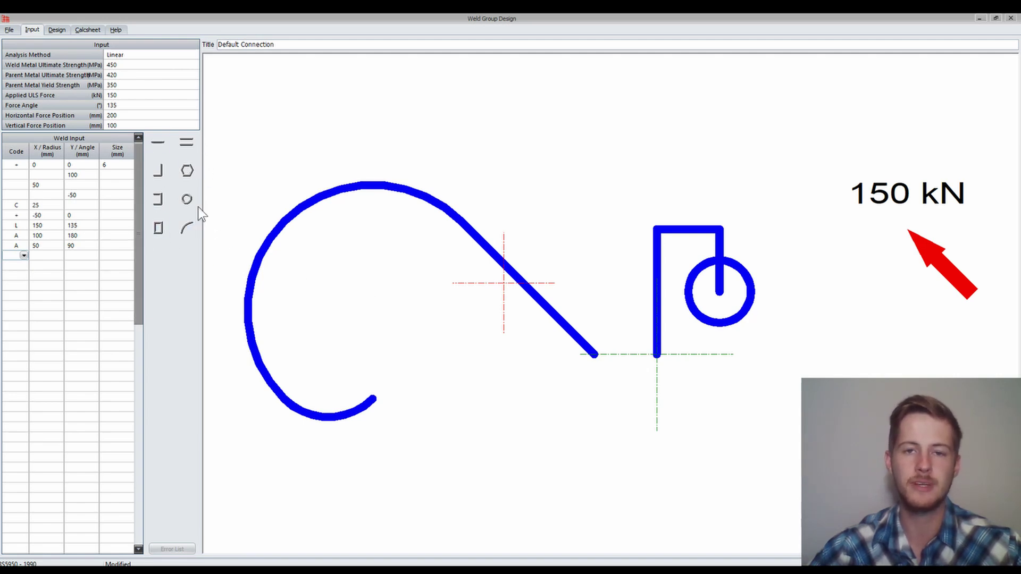
click(187, 145)
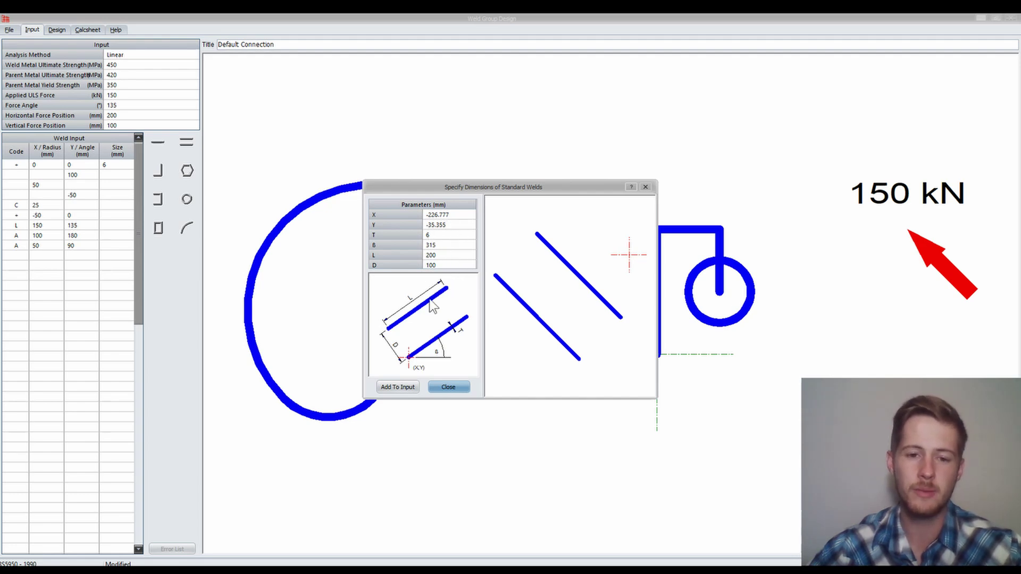
click(406, 389)
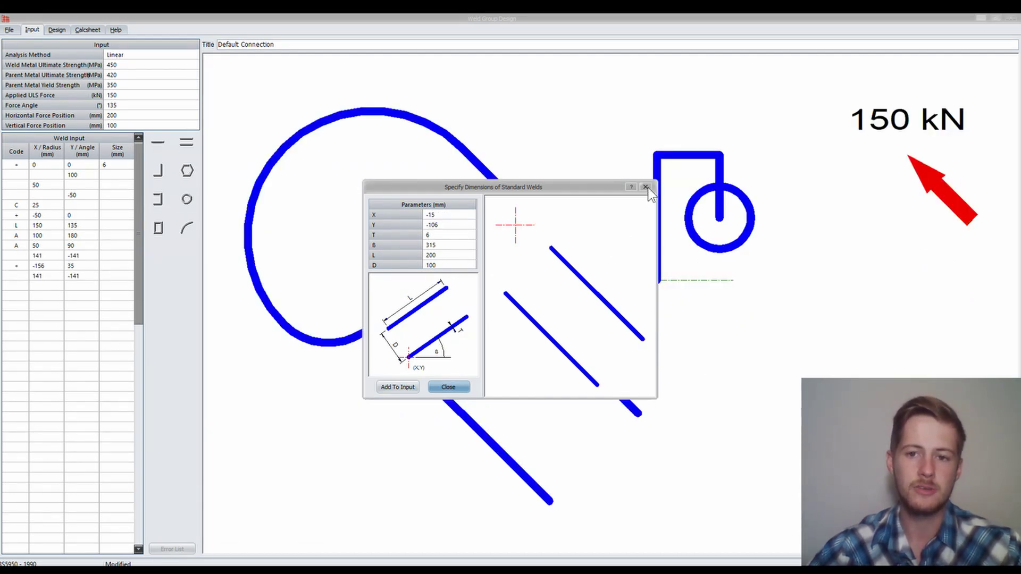
click(646, 187)
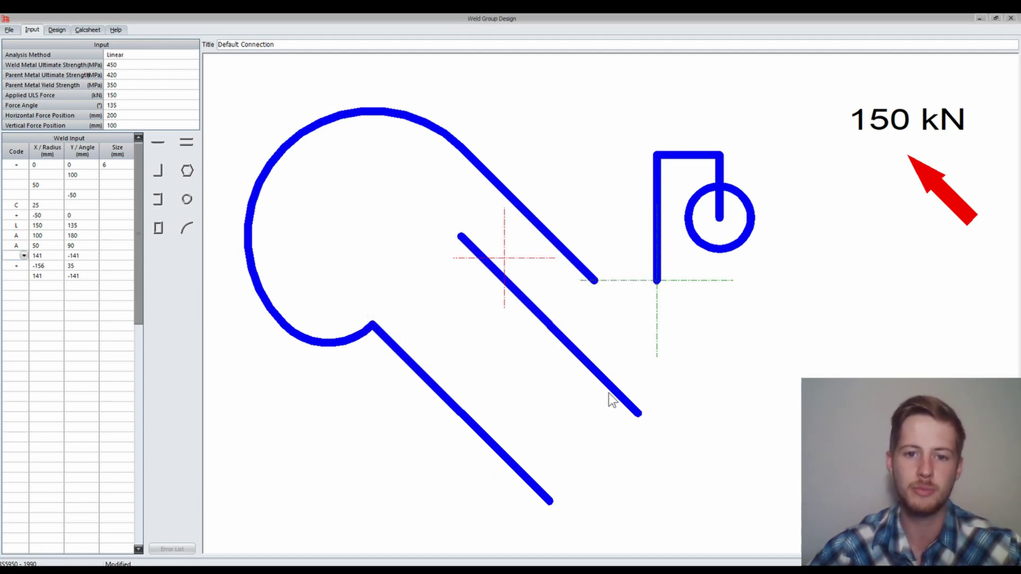
key(ctrl+z)
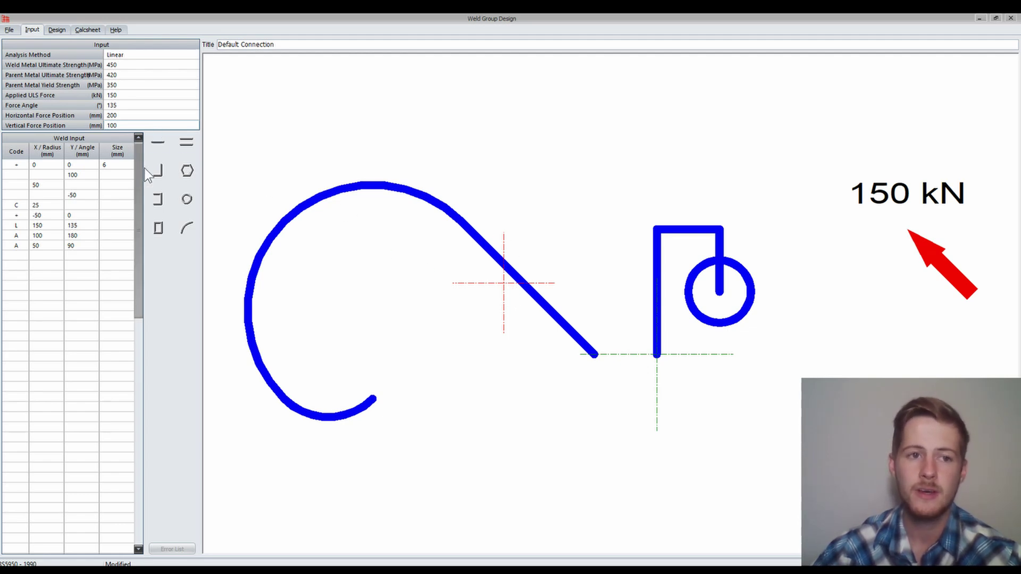
Step: Set the force position to 200 mm vertical and 50 mm horizontal
click(123, 125)
text(200)
key(Return)
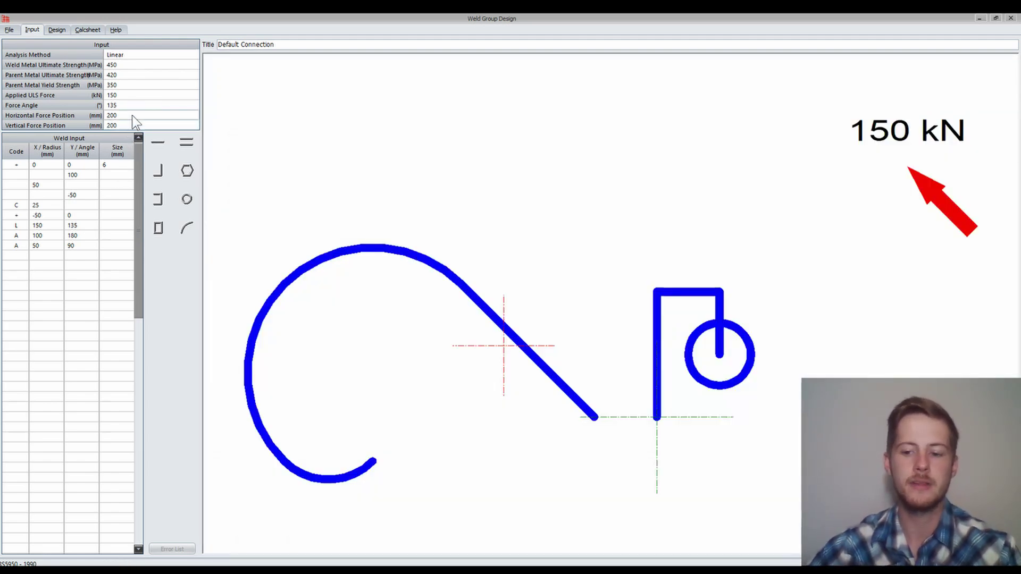
key(Up)
text(50)
key(Return)
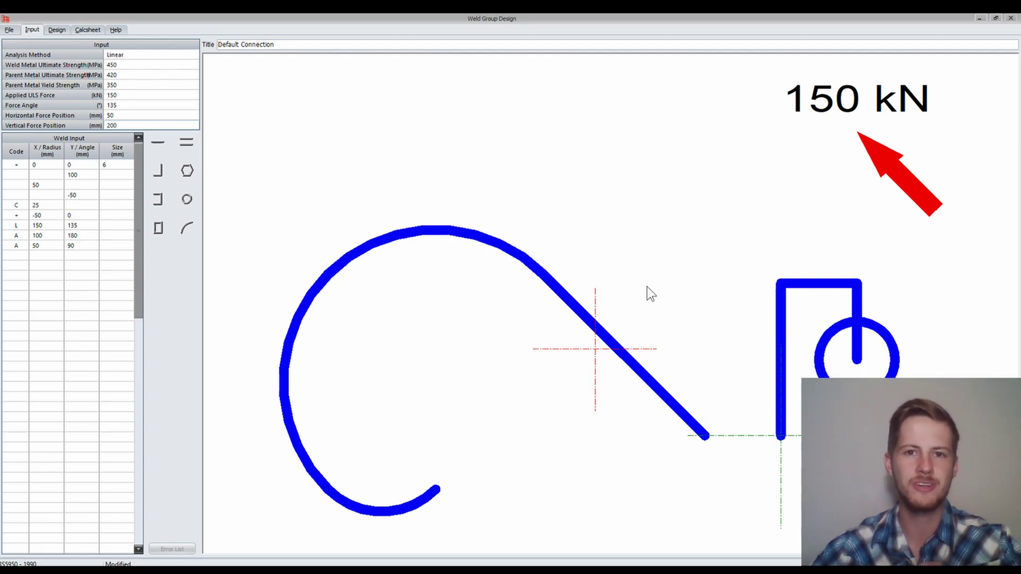
Step: Review the design results (6 mm welds, 300 kN capacity, 150 kN load), then generate the calcsheet
click(57, 31)
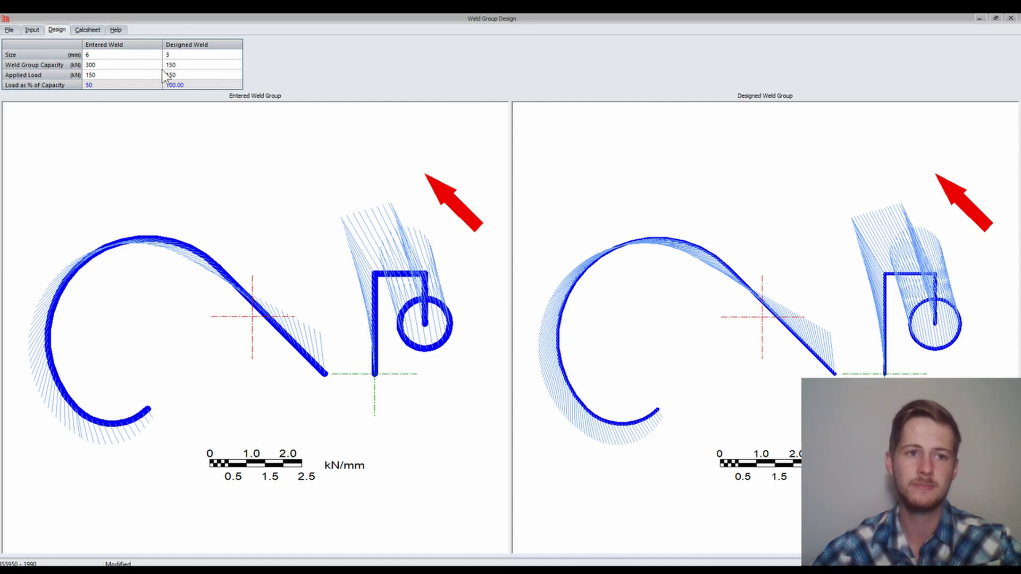
click(92, 32)
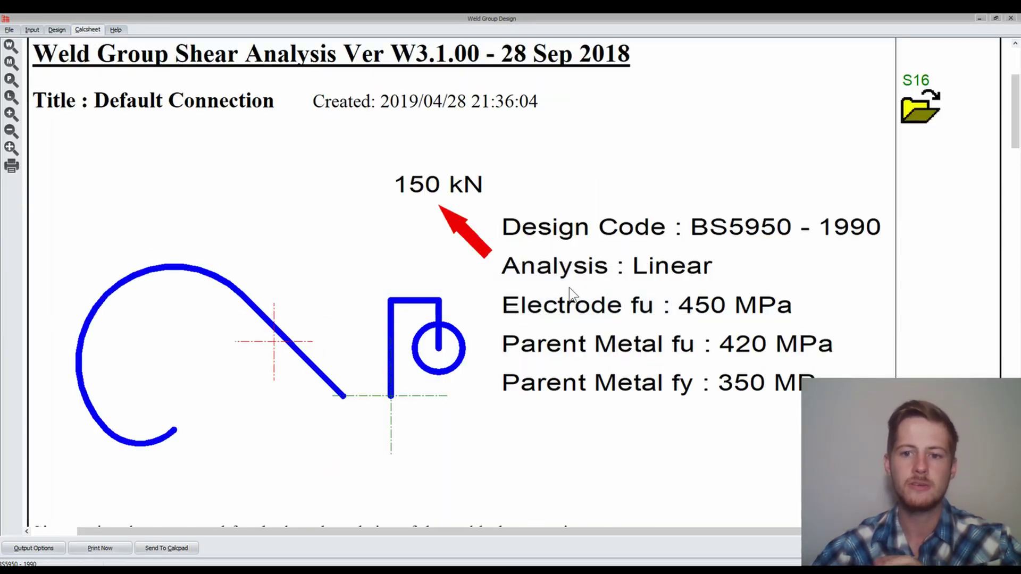
Step: Scroll through the calcsheet's capacity, moment and force results to the 'Weld is Safe' conclusion
scroll(478, 273, down, 3)
scroll(425, 211, down, 3)
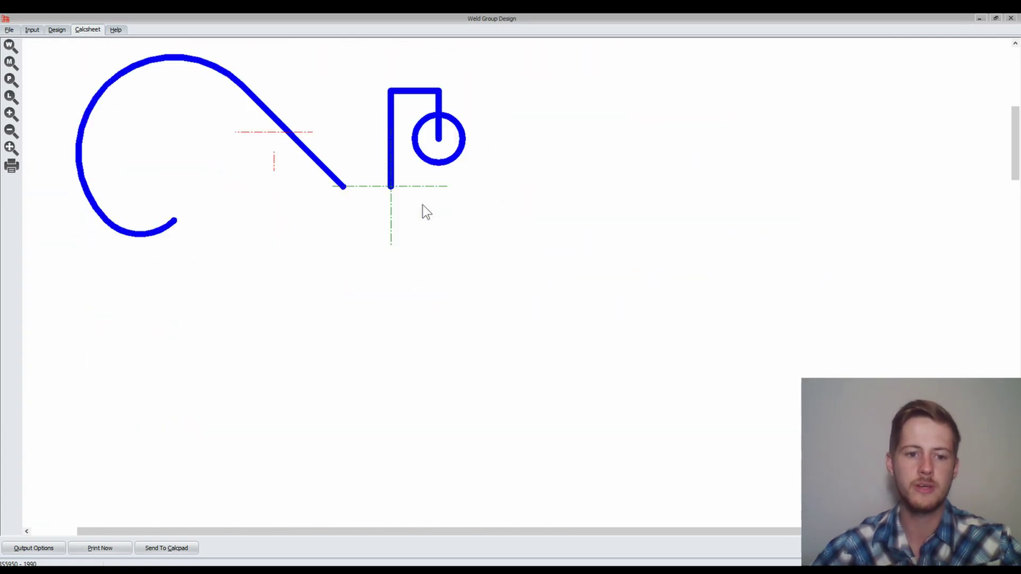
scroll(372, 266, down, 3)
scroll(223, 345, down, 3)
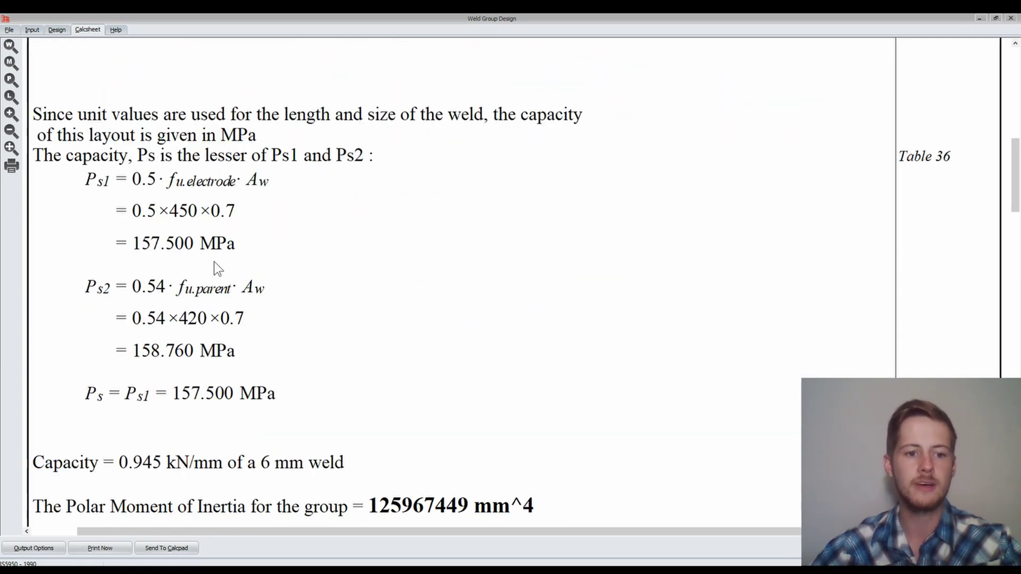
scroll(220, 280, down, 6)
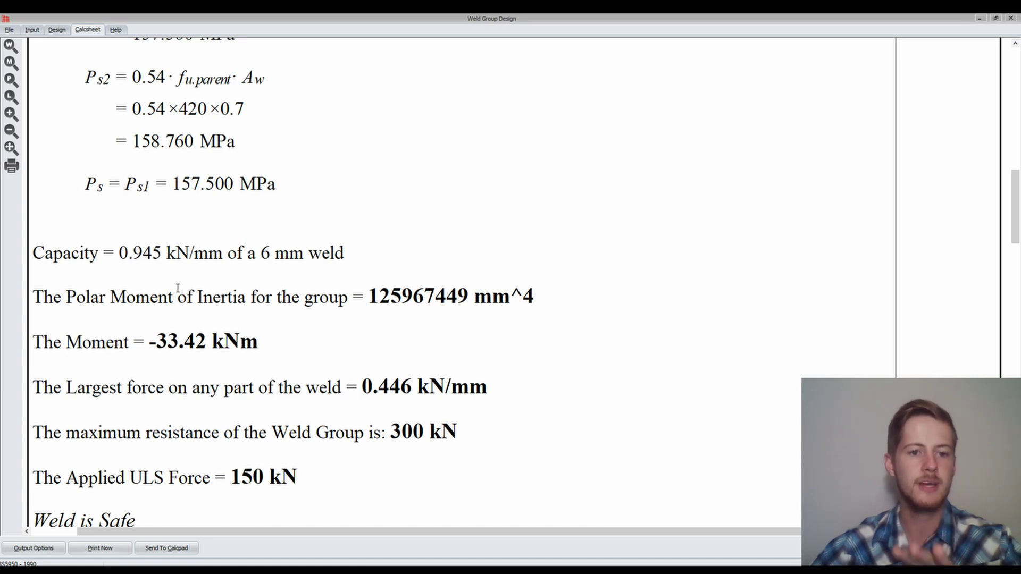
scroll(243, 433, down, 3)
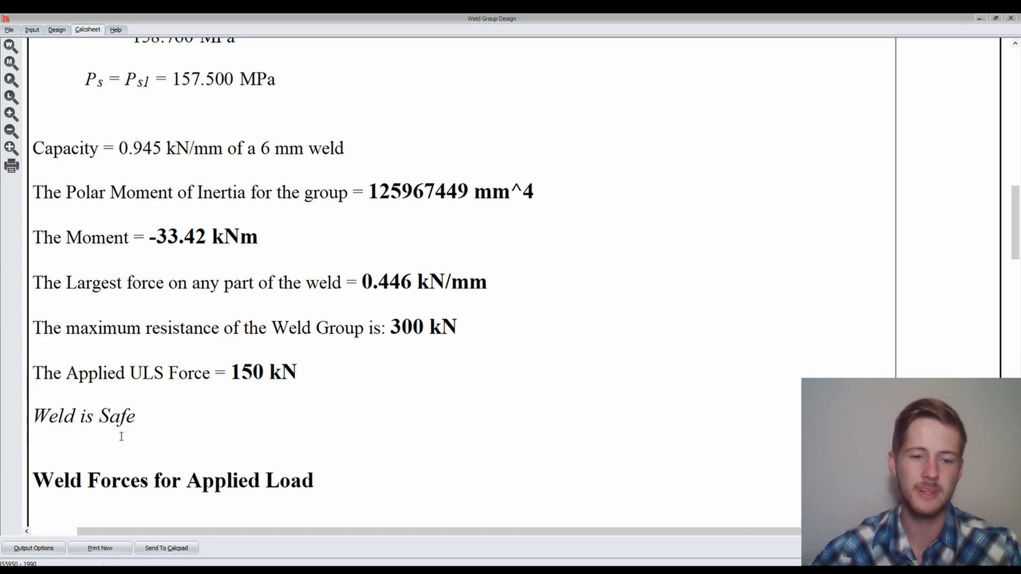
scroll(101, 396, down, 2)
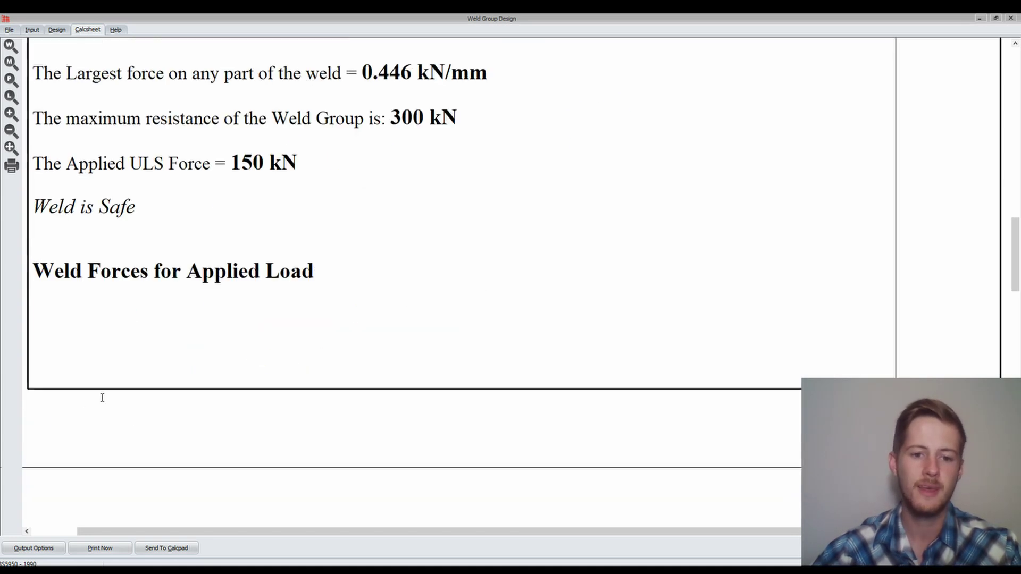
scroll(148, 159, down, 5)
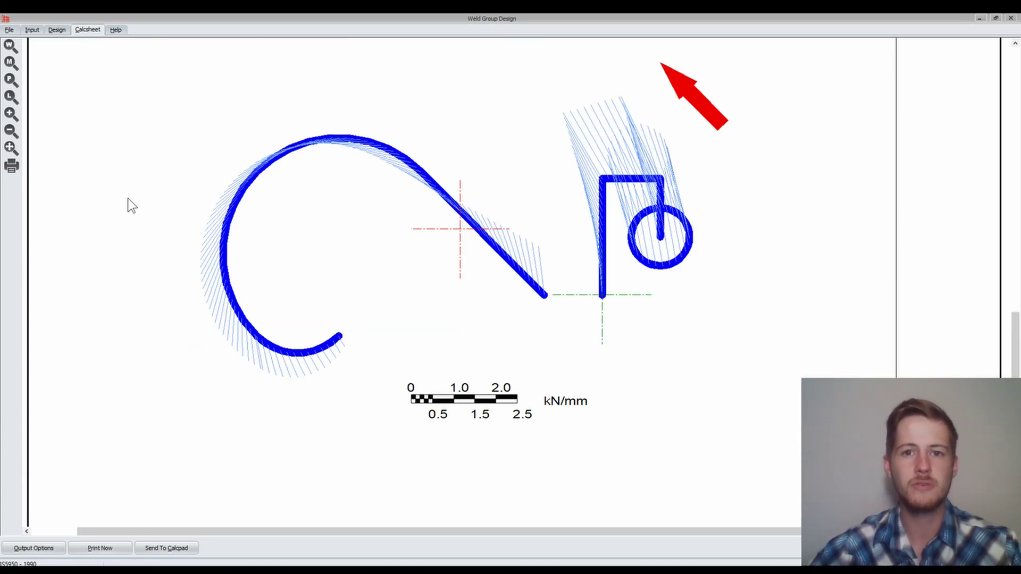